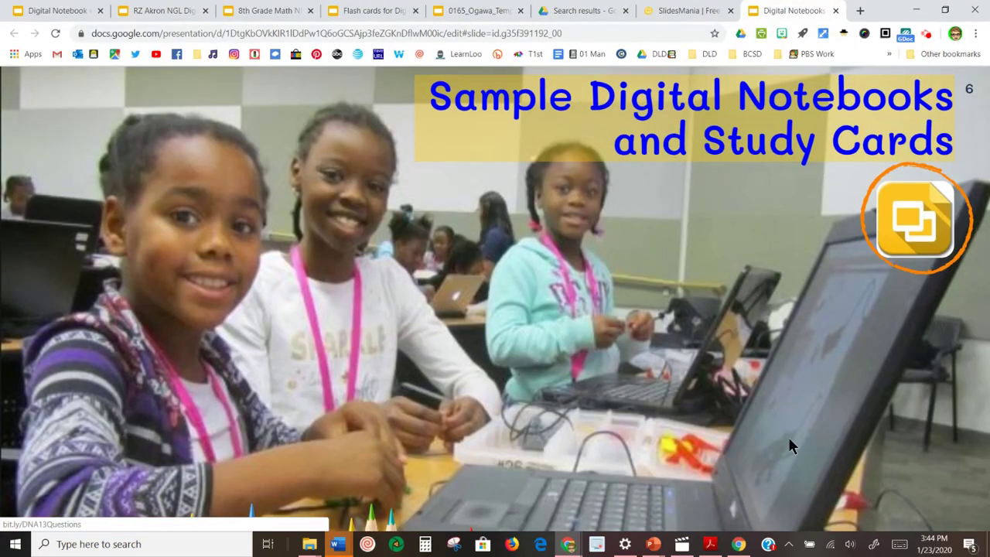
# Exit the slideshow to edit the RZ Akron NGL Digital Notebook deck.
pyautogui.press('Escape')
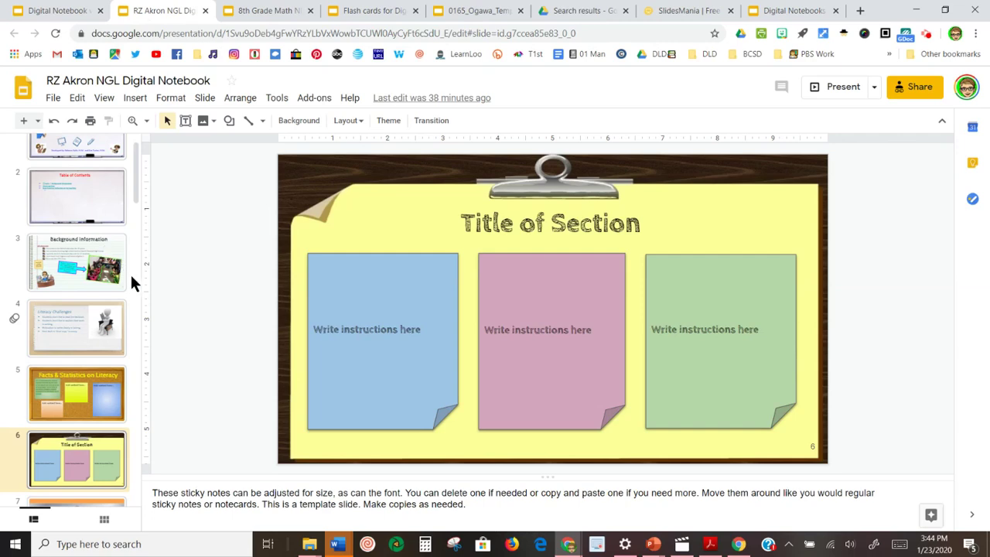
# Browse slides 1–5, from the NGL Digital Notebook title to Facts & Statistics on Literacy.
pyautogui.scroll(1, 124, 217)
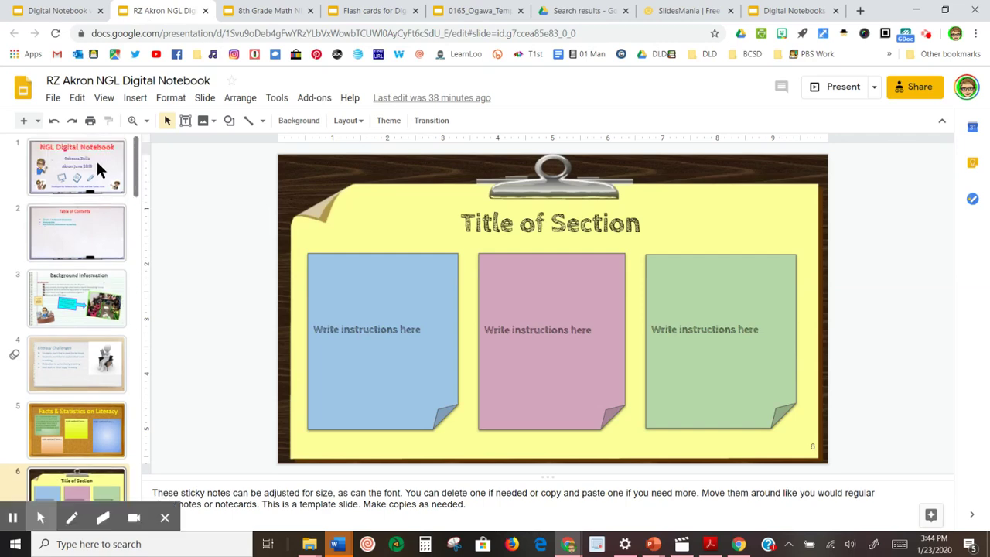
pyautogui.click(103, 170)
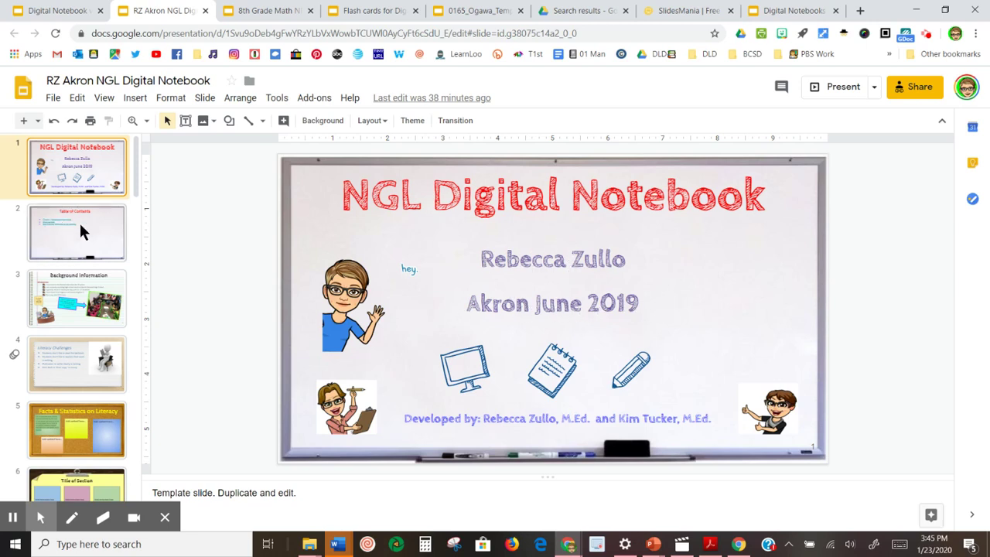
pyautogui.click(104, 236)
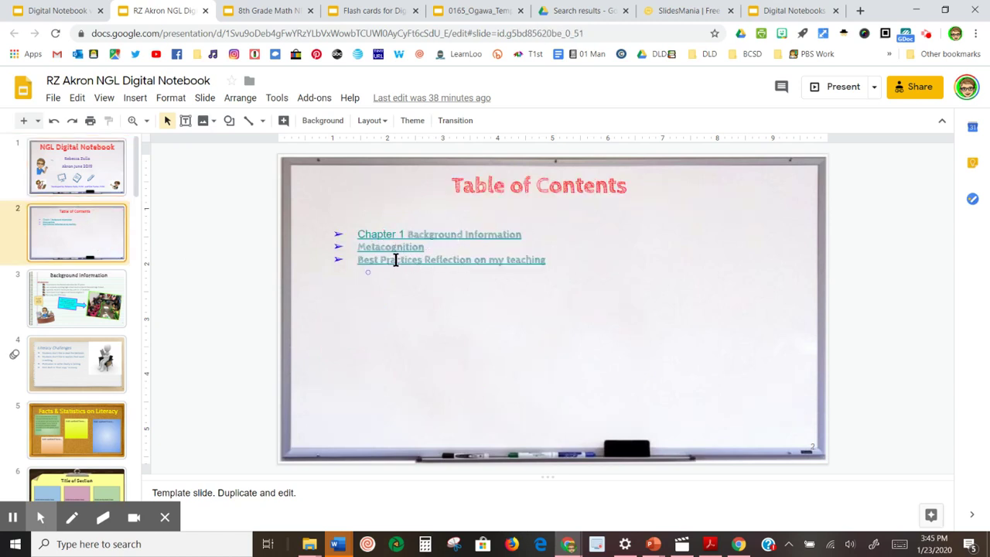
pyautogui.click(121, 289)
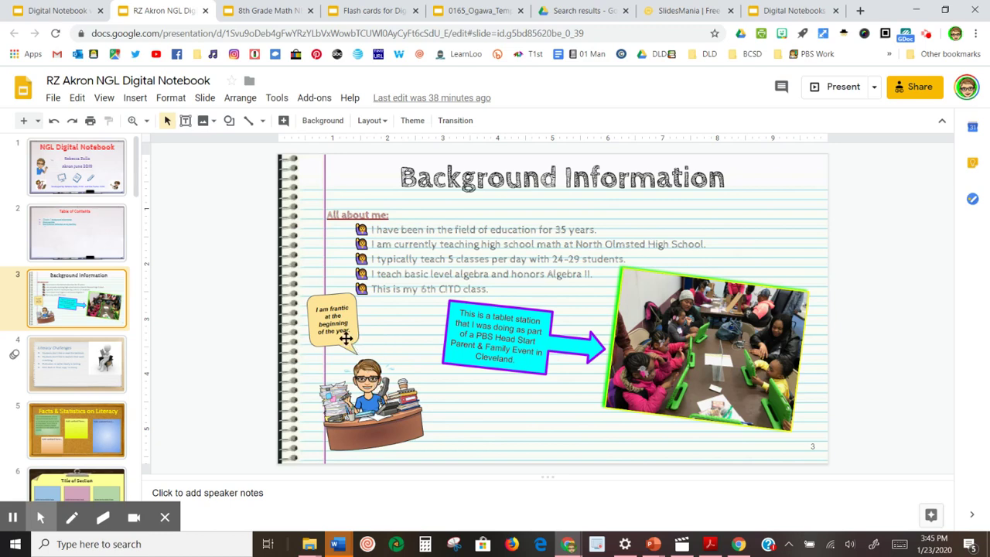
pyautogui.click(106, 359)
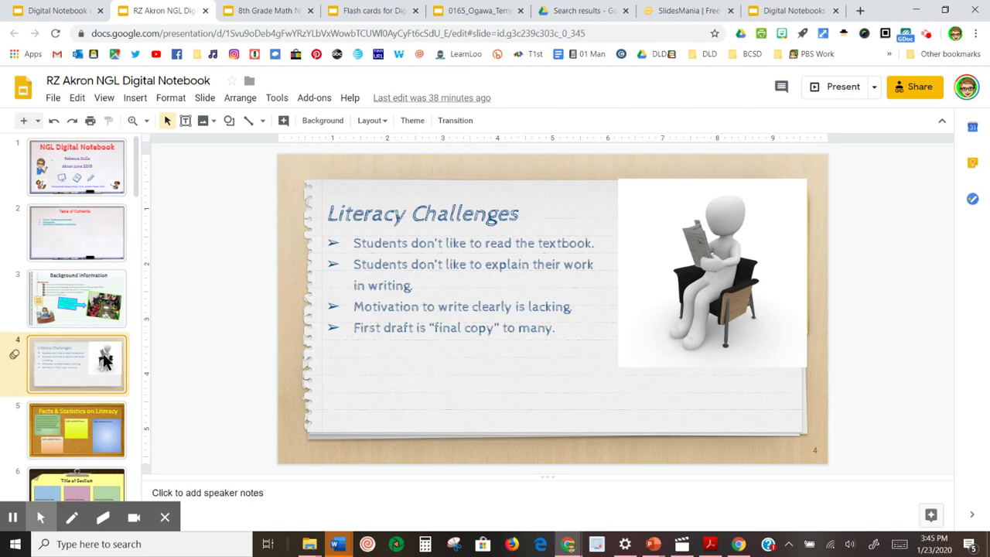
pyautogui.press('Down')
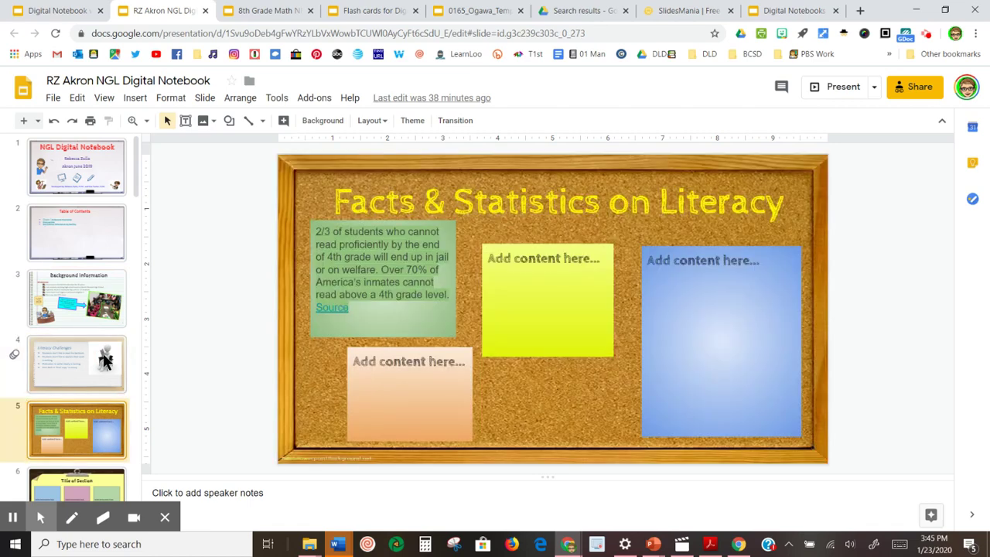
pyautogui.click(106, 360)
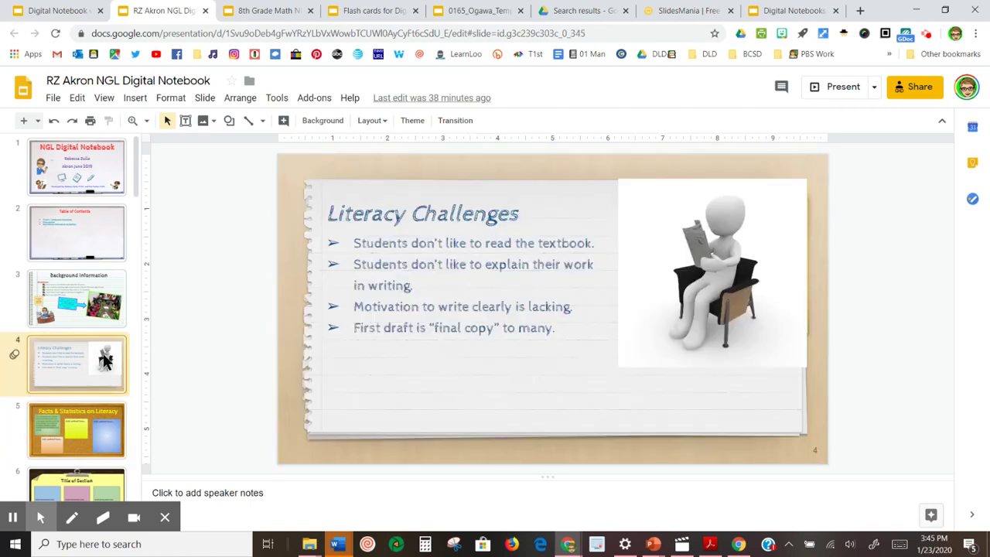
pyautogui.press('Down')
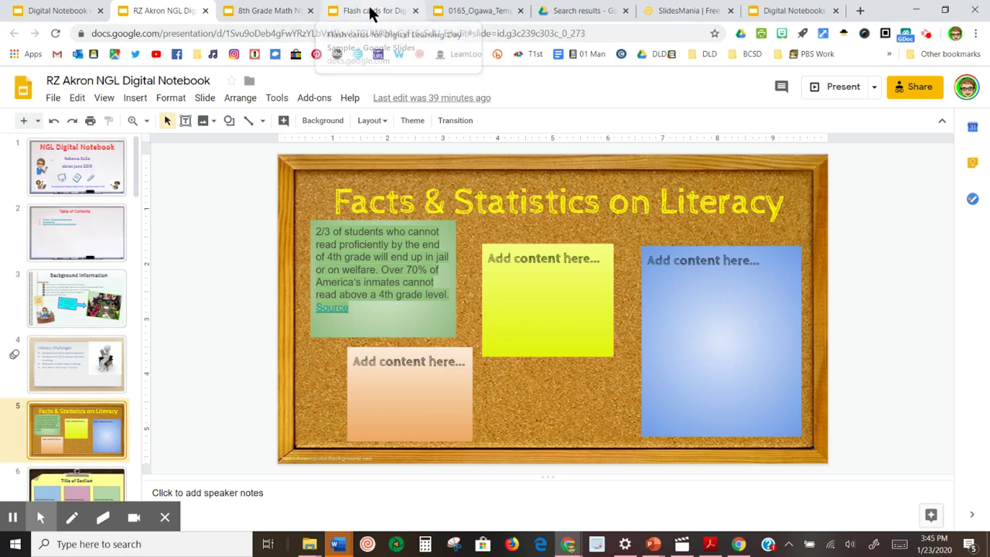
# Switch to the Flash cards sample deck and view its File > New options.
pyautogui.click(372, 11)
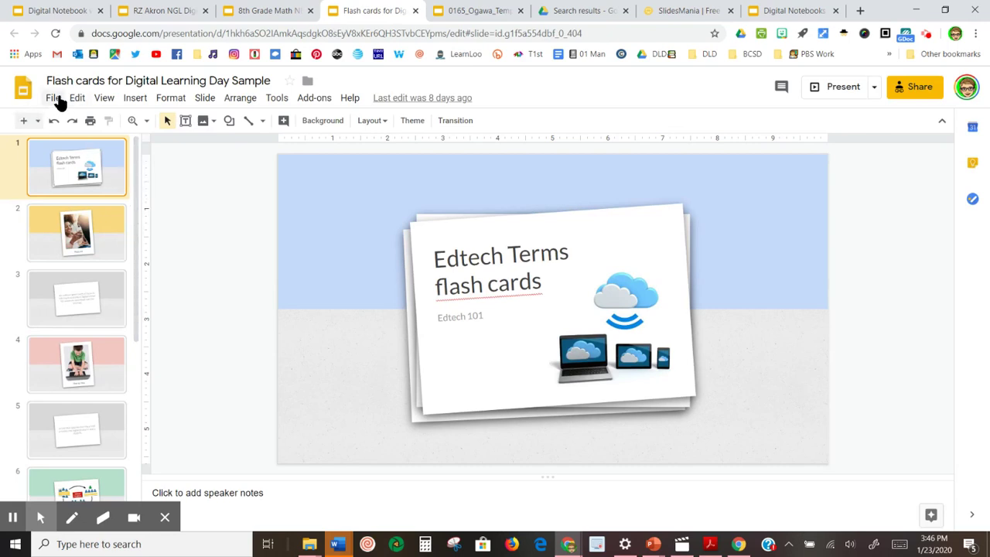
pyautogui.click(54, 98)
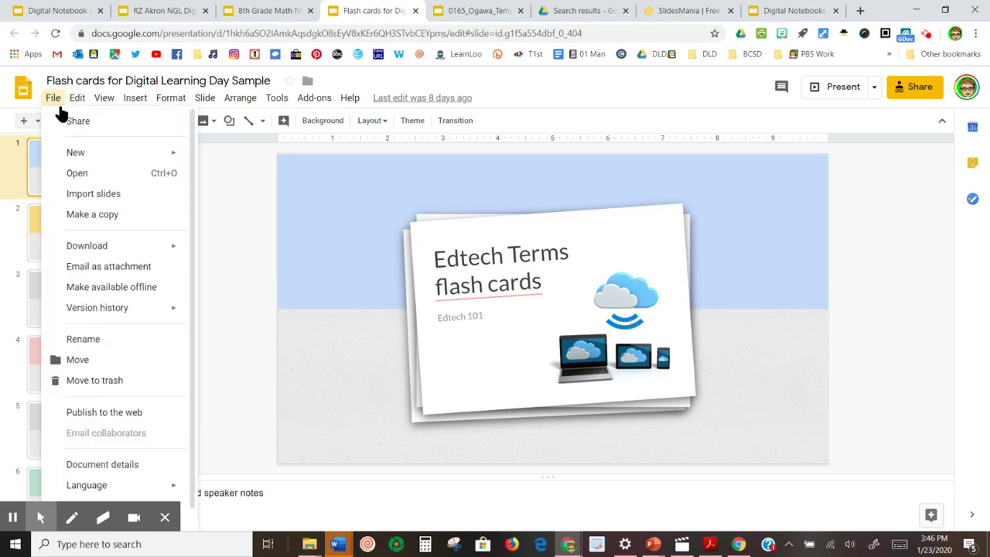
pyautogui.moveTo(70, 154)
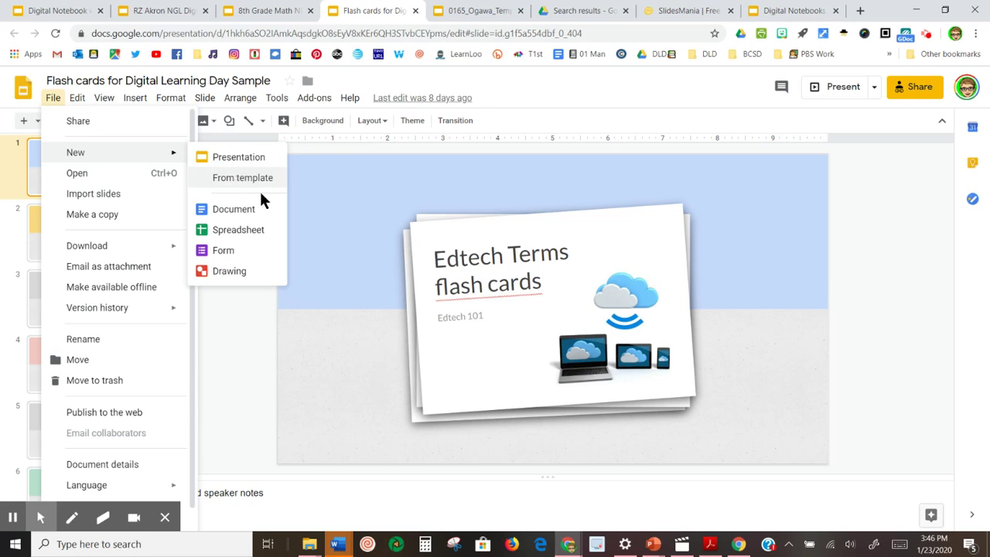
# Inspect the slide's background blocks, then view the Podcast, definition and One-to-One card slides.
pyautogui.click(370, 182)
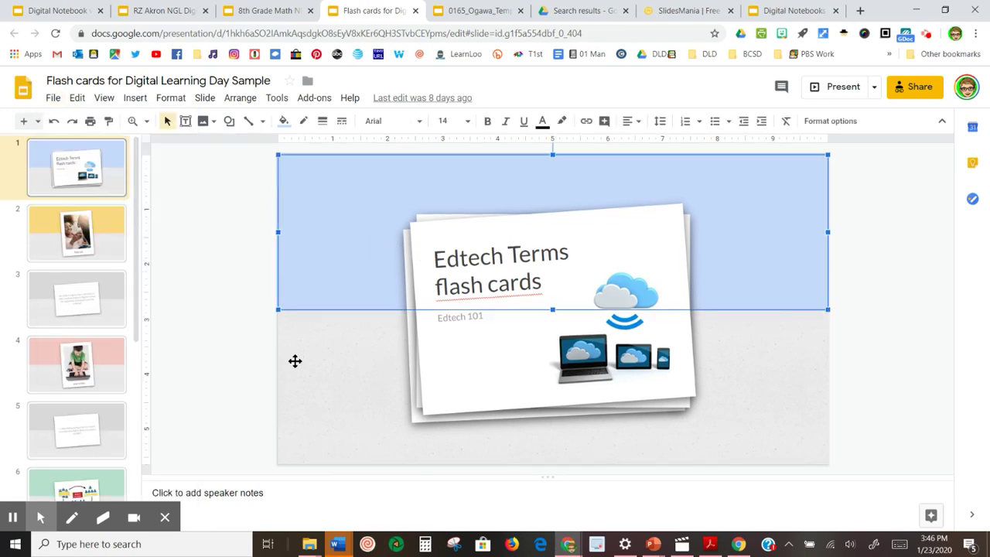
pyautogui.click(475, 345)
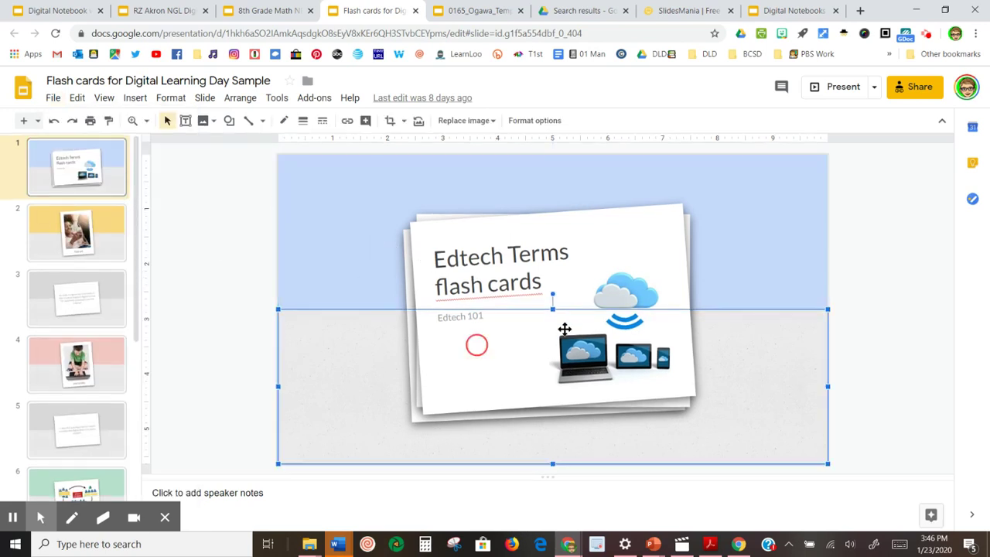
pyautogui.click(111, 246)
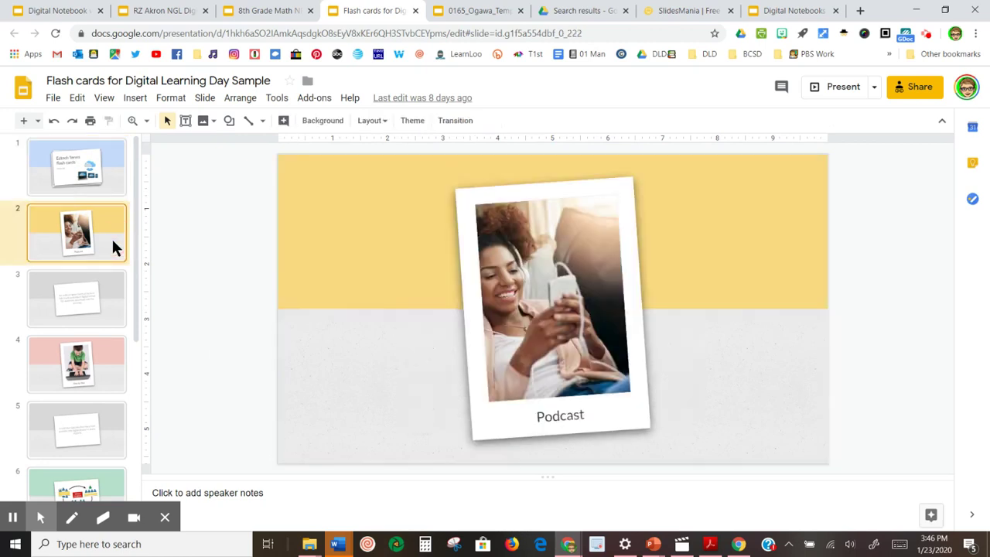
pyautogui.click(121, 304)
pyautogui.click(98, 374)
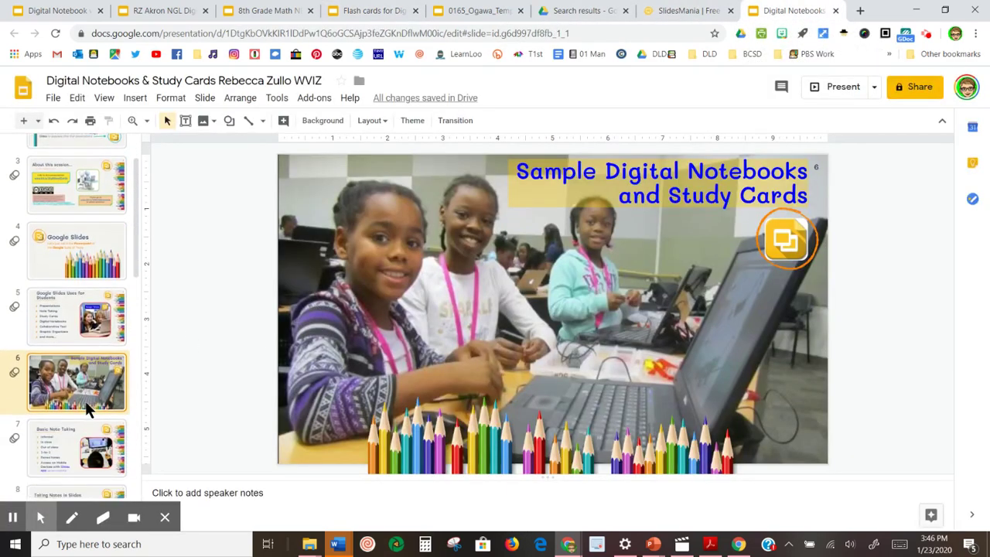
# Present the deck as a slideshow starting from slide 7, Basic Note Taking.
pyautogui.click(55, 194)
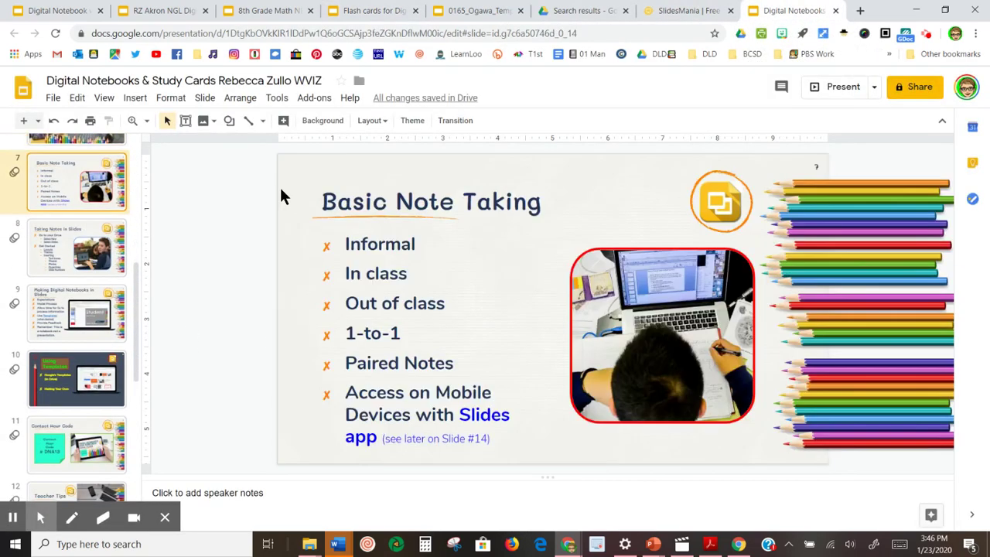
pyautogui.click(843, 89)
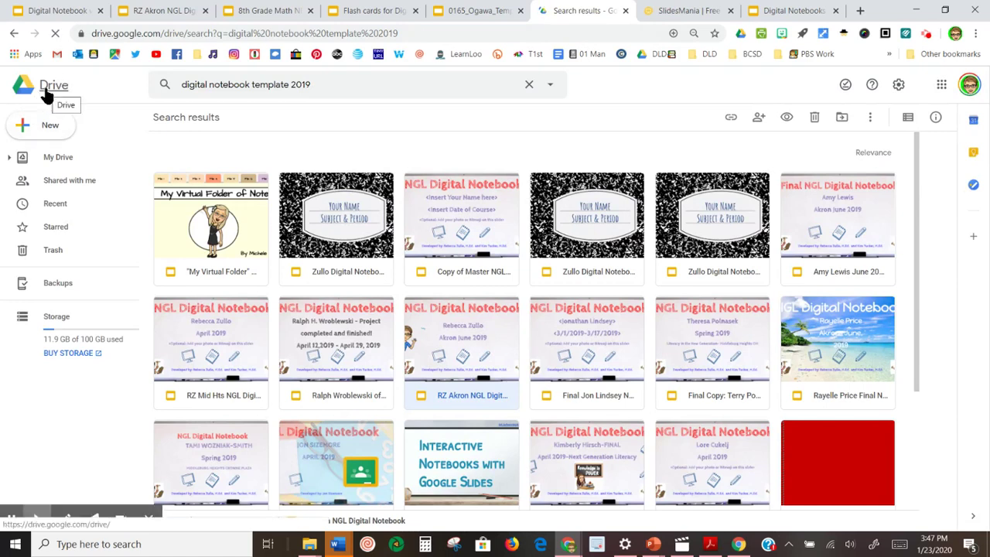
# From the My Drive home page, create a new blank Google Slides presentation.
pyautogui.click(47, 91)
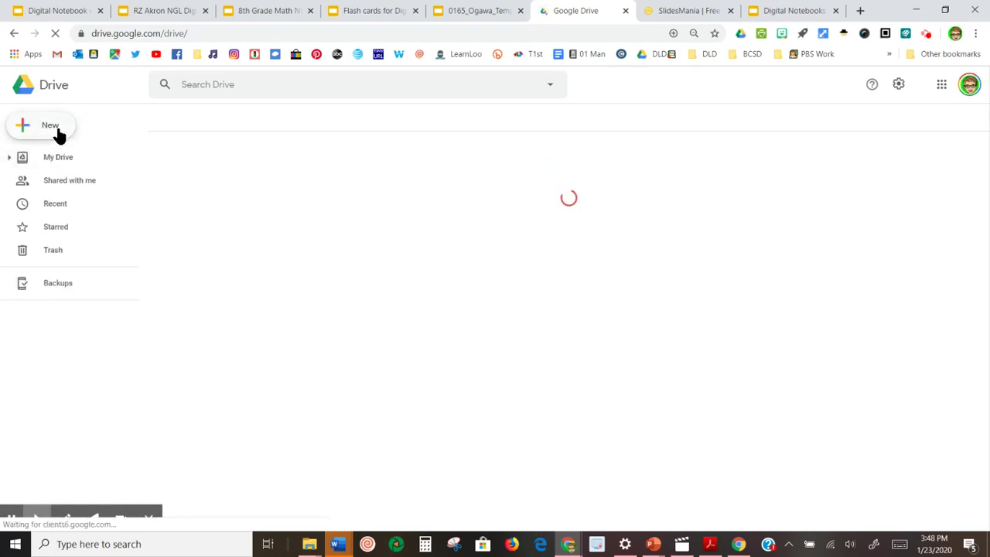
pyautogui.click(51, 127)
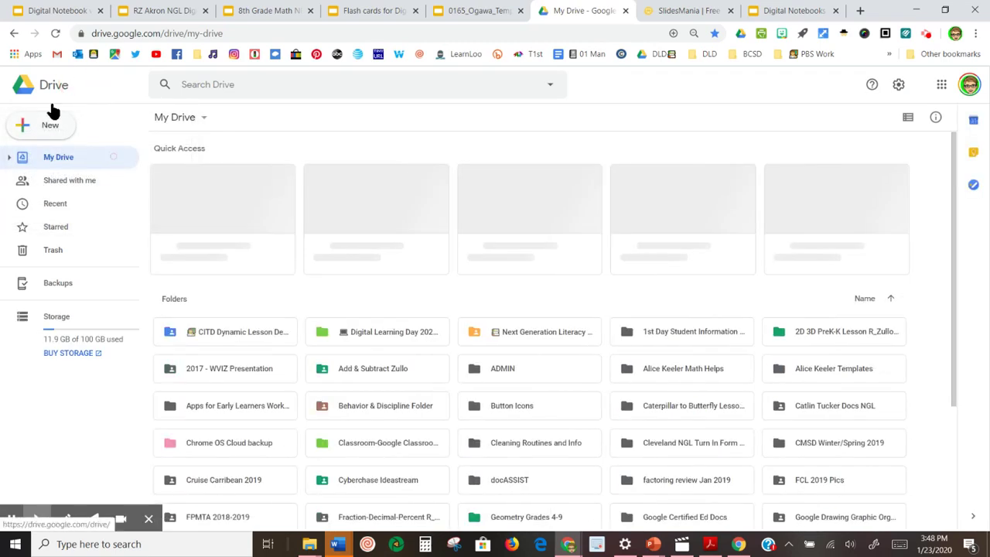
pyautogui.click(51, 126)
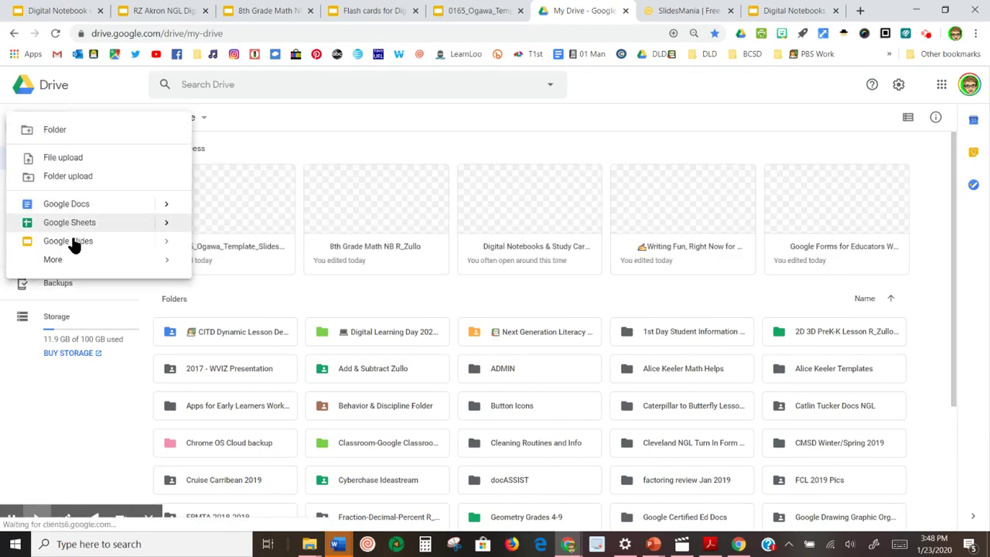
pyautogui.click(166, 243)
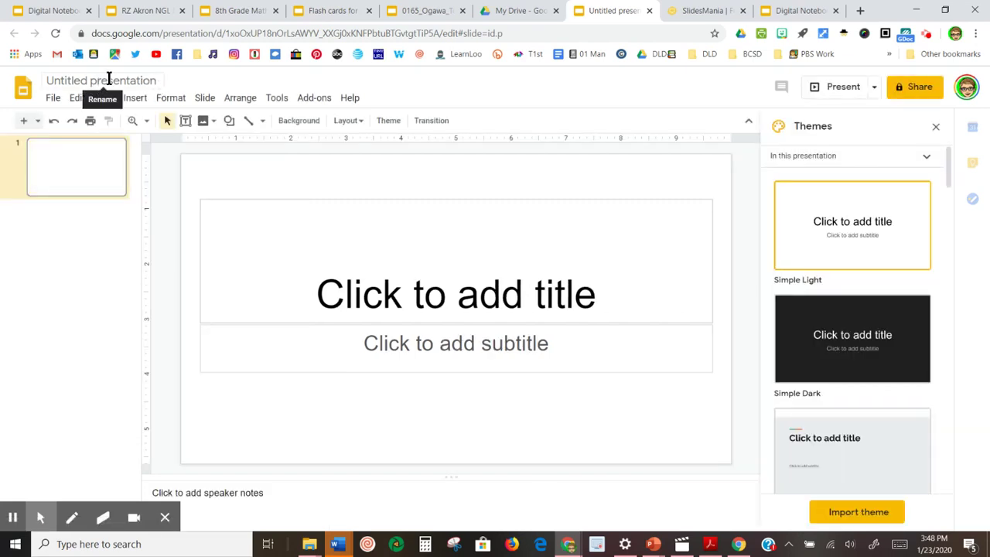
# Rename the presentation to 'Fraction Notebook R_Zullo'.
pyautogui.click(147, 81)
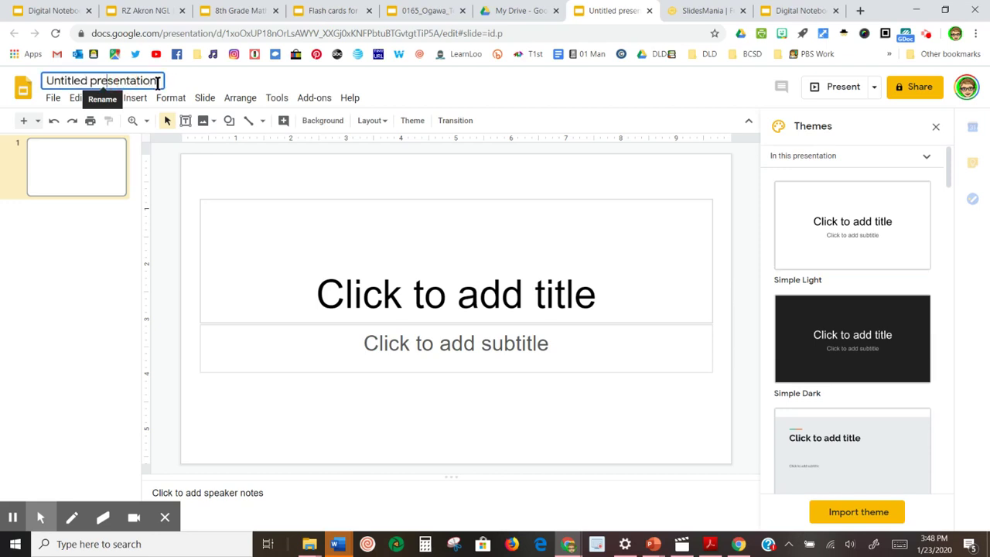
pyautogui.moveTo(157, 82); pyautogui.dragTo(59, 85)
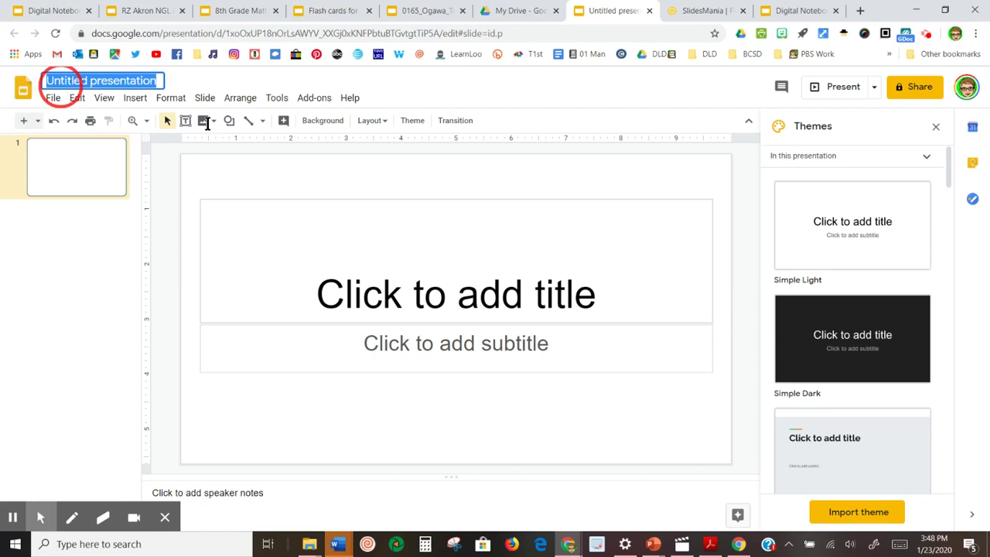
pyautogui.write('Frac')
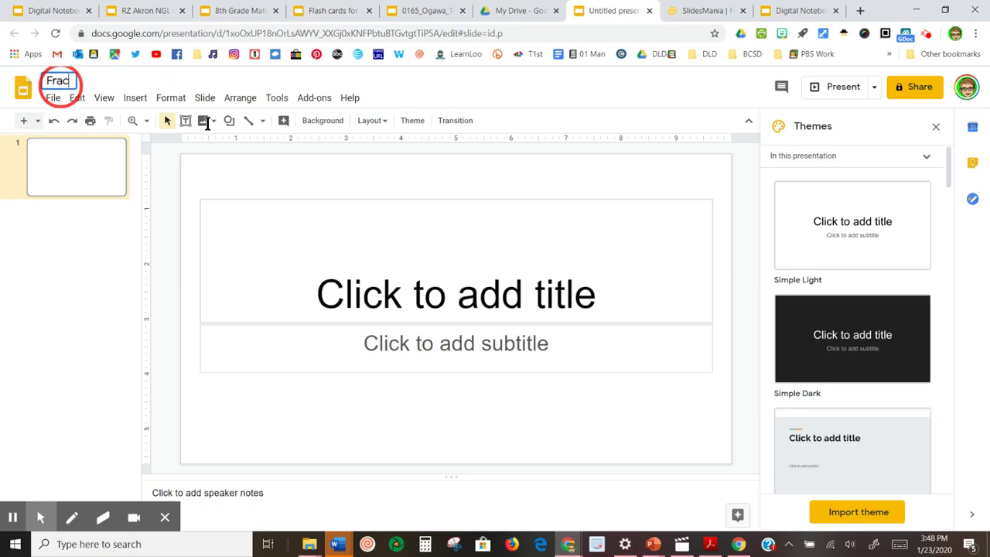
pyautogui.write('tion No')
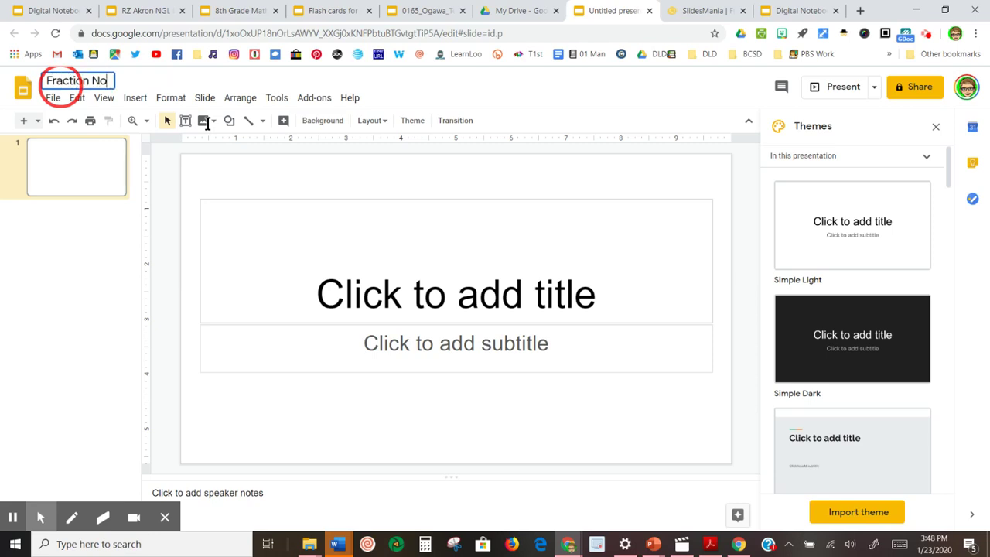
pyautogui.write('tebook')
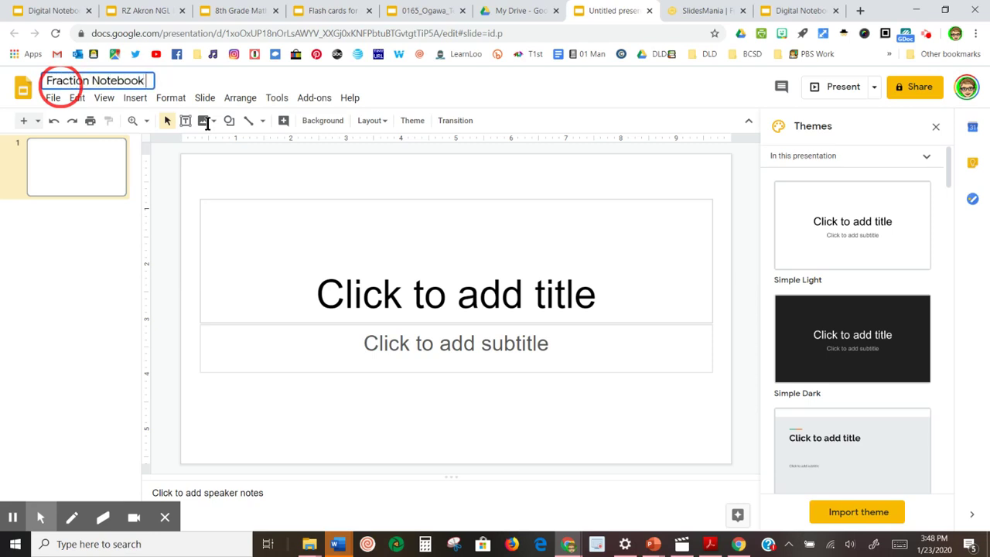
pyautogui.write(' R_Zullo')
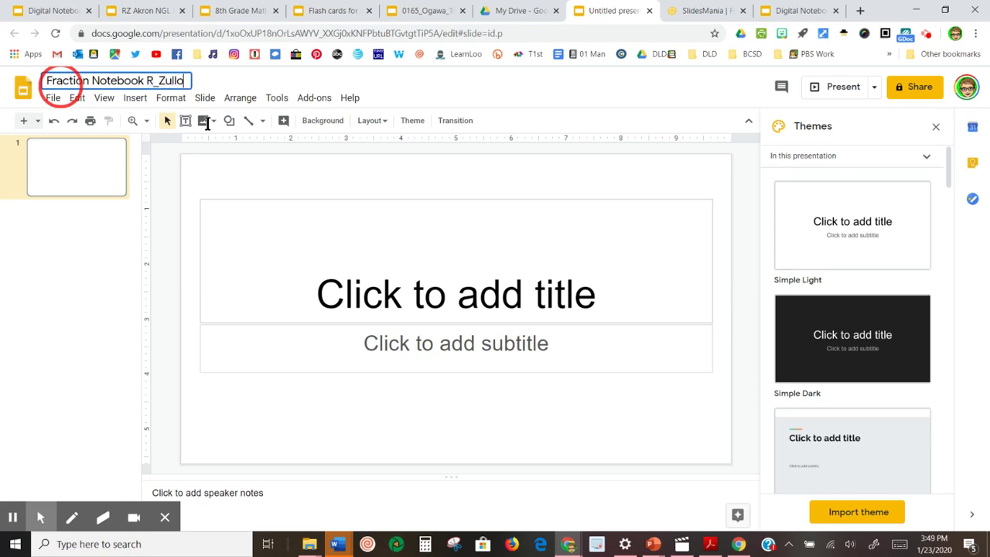
pyautogui.click(93, 166)
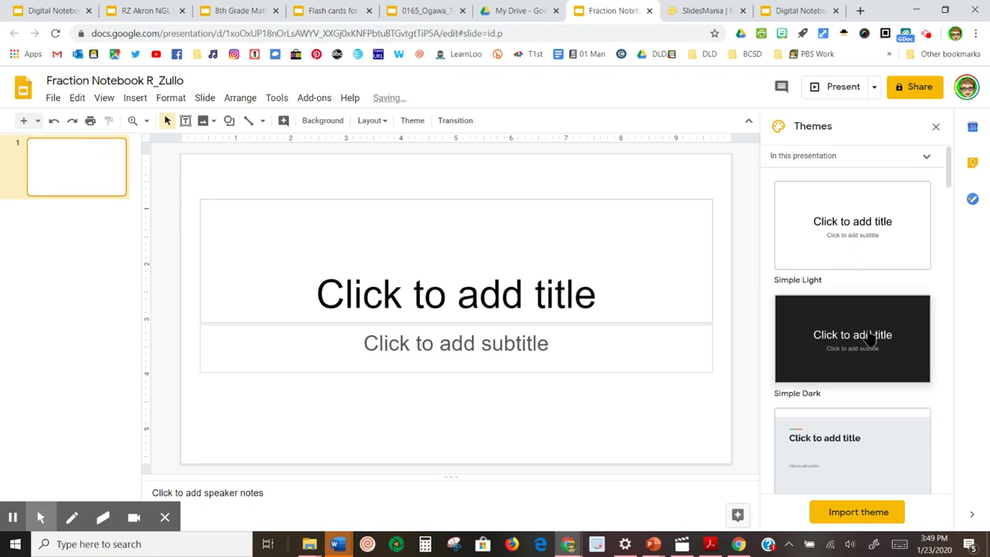
# Close the Themes panel, keeping the default plain look.
pyautogui.scroll(-3, 950, 170)
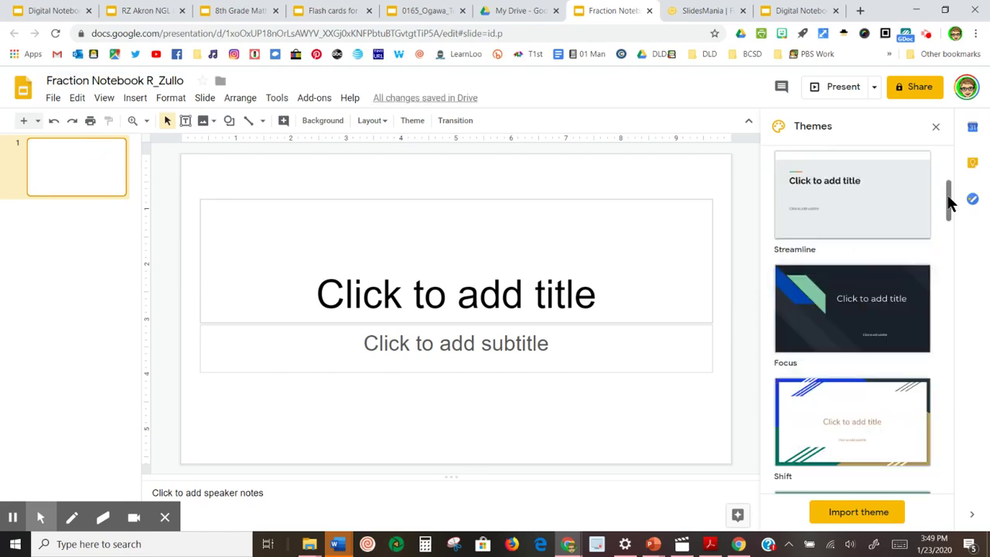
pyautogui.moveTo(950, 203); pyautogui.dragTo(907, 198)
pyautogui.click(936, 127)
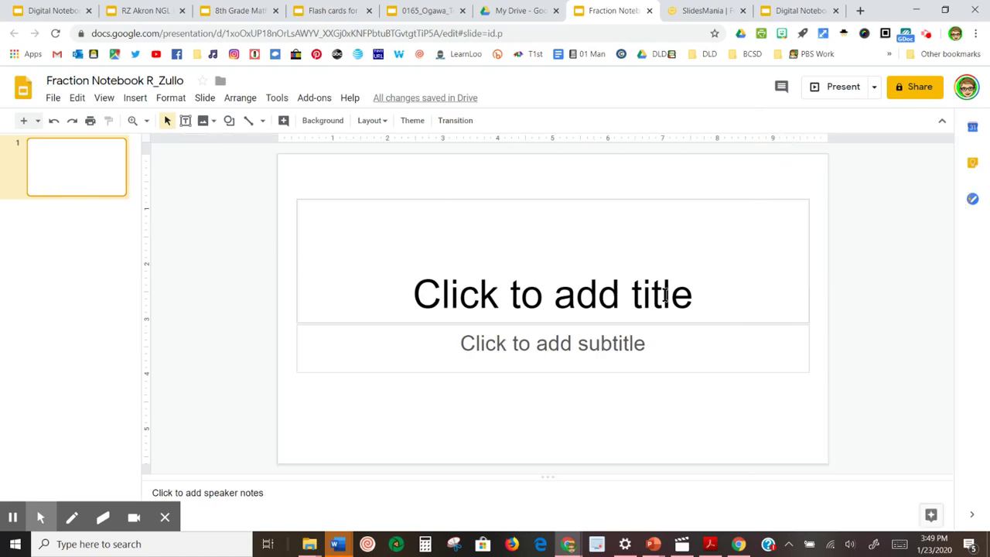
# Title the first slide 'Fraction Notebook' and enter the author's name as its subtitle.
pyautogui.click(691, 295)
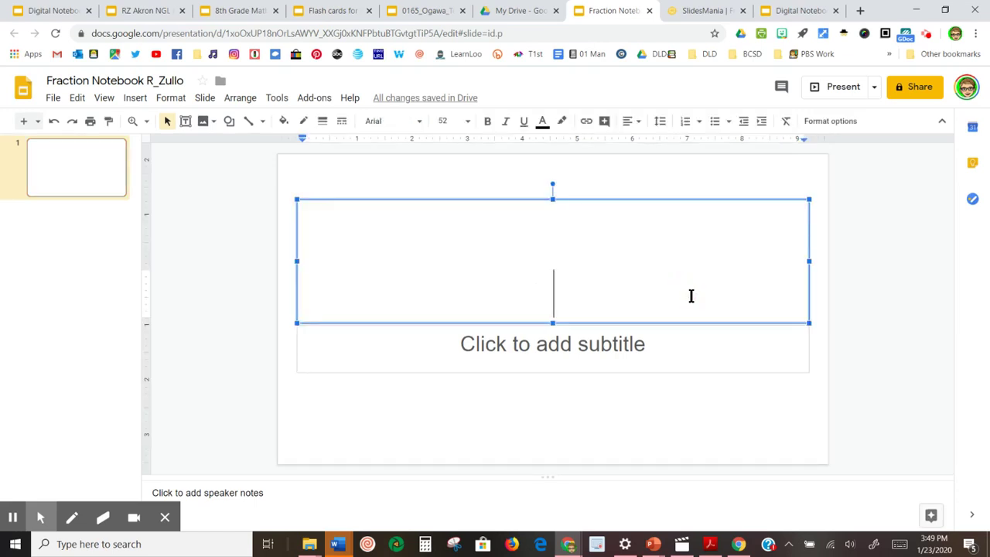
pyautogui.write('Fraction No')
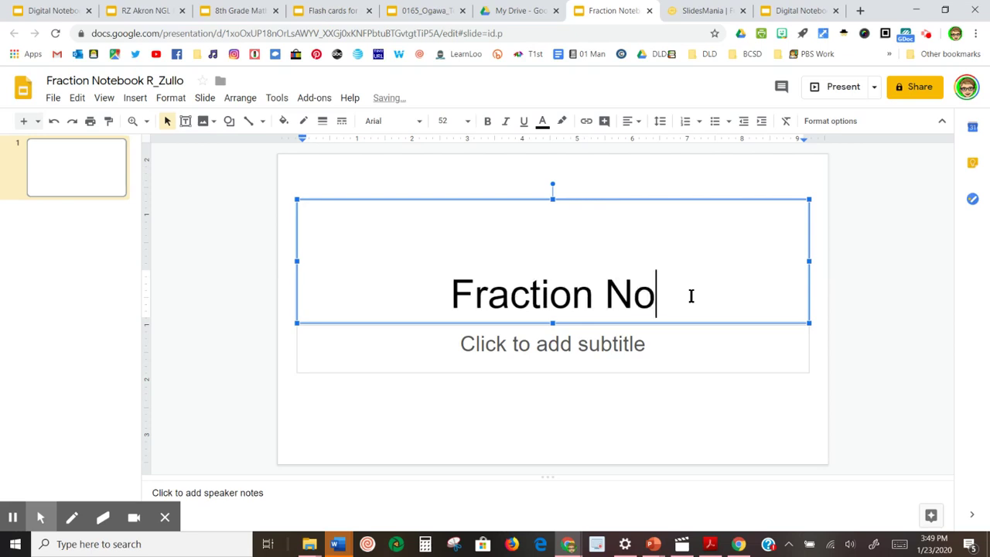
pyautogui.write('tebook')
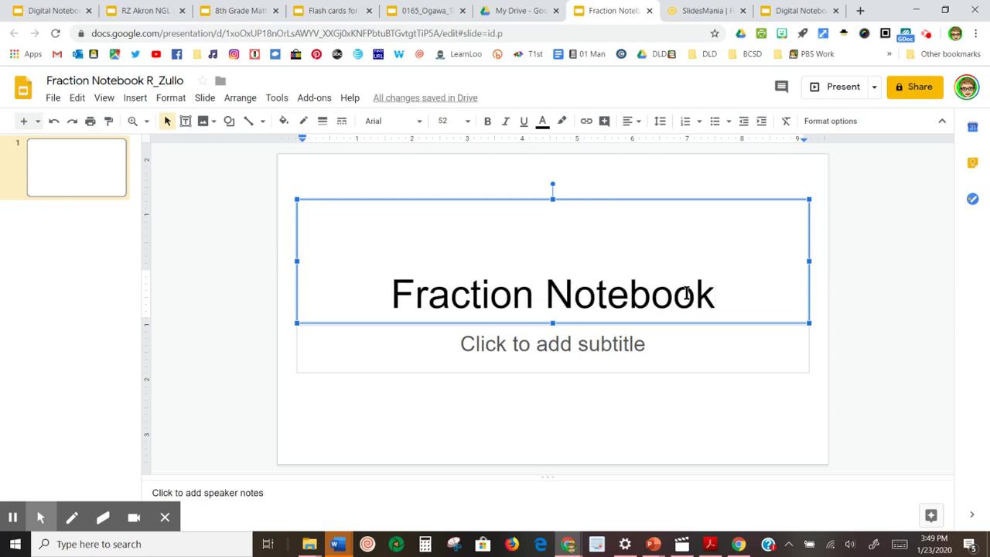
pyautogui.click(631, 350)
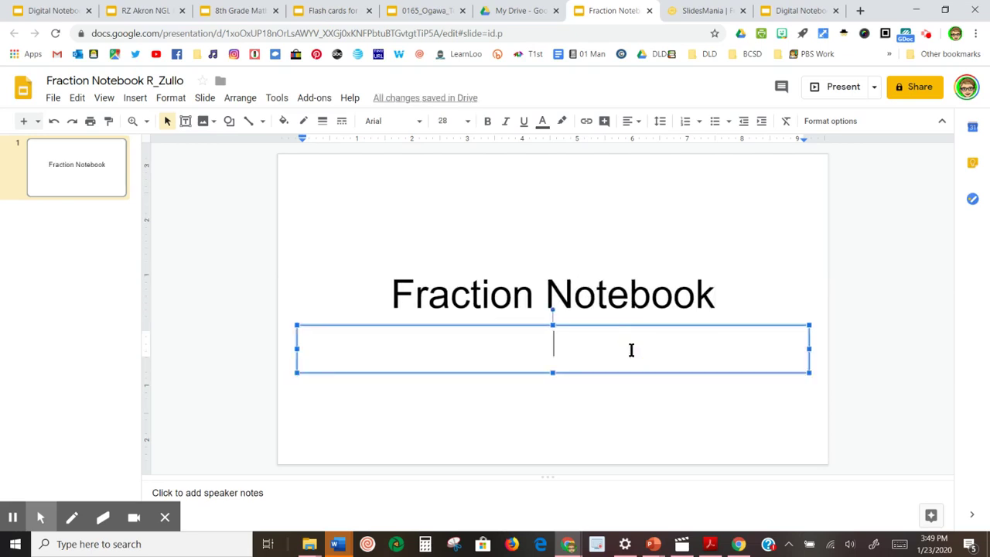
pyautogui.write('Rebecca Z')
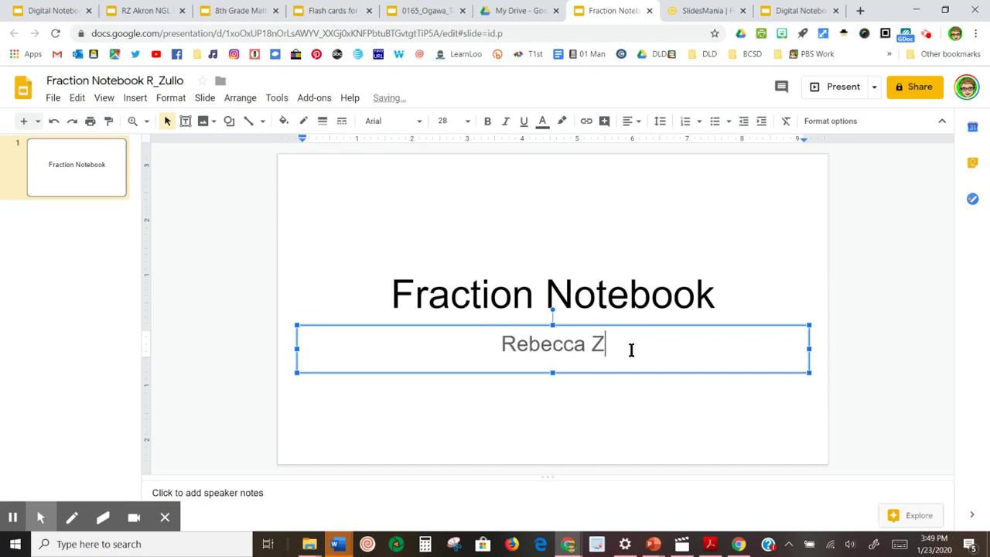
pyautogui.write('ullo')
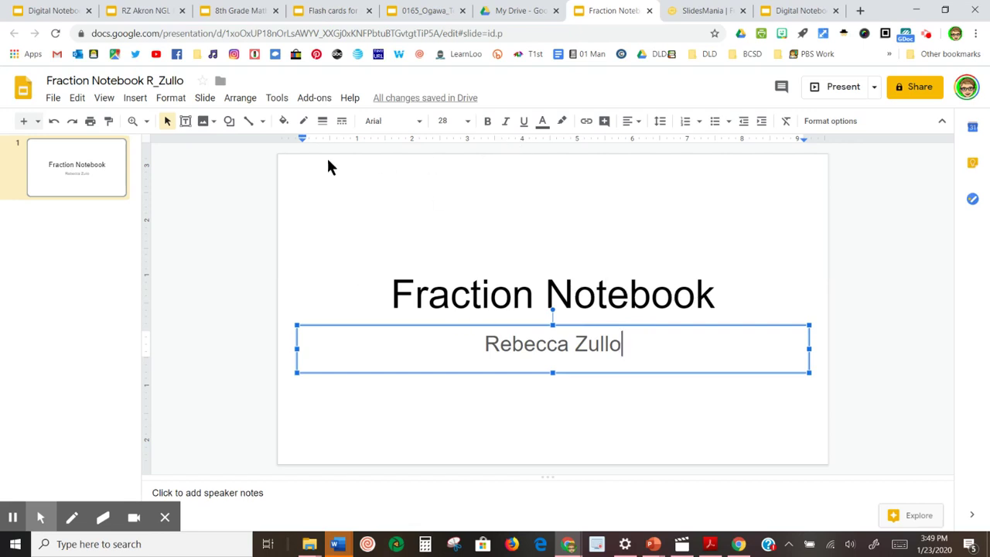
pyautogui.click(115, 183)
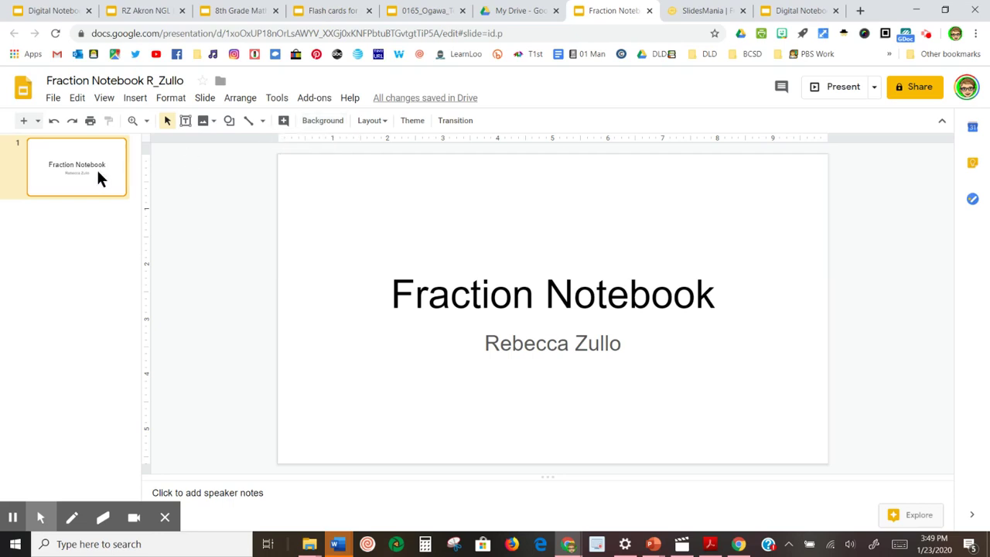
pyautogui.click(38, 122)
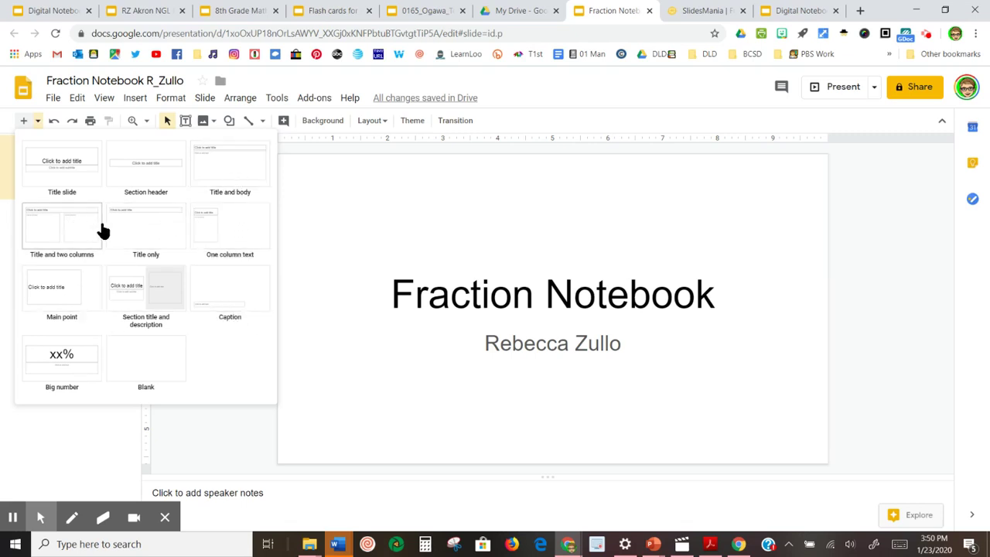
# Add slide 2 with the Title and two columns layout.
pyautogui.click(53, 234)
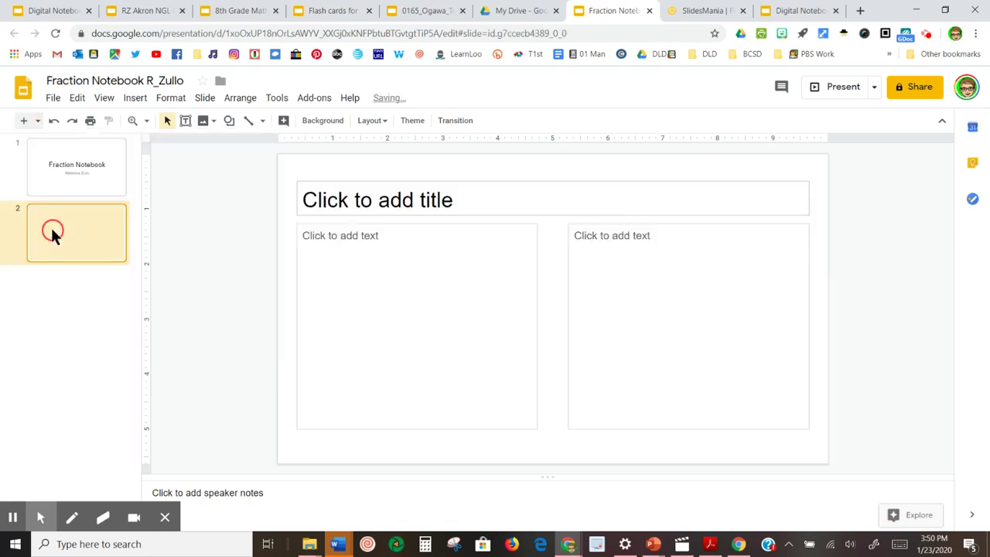
pyautogui.click(478, 204)
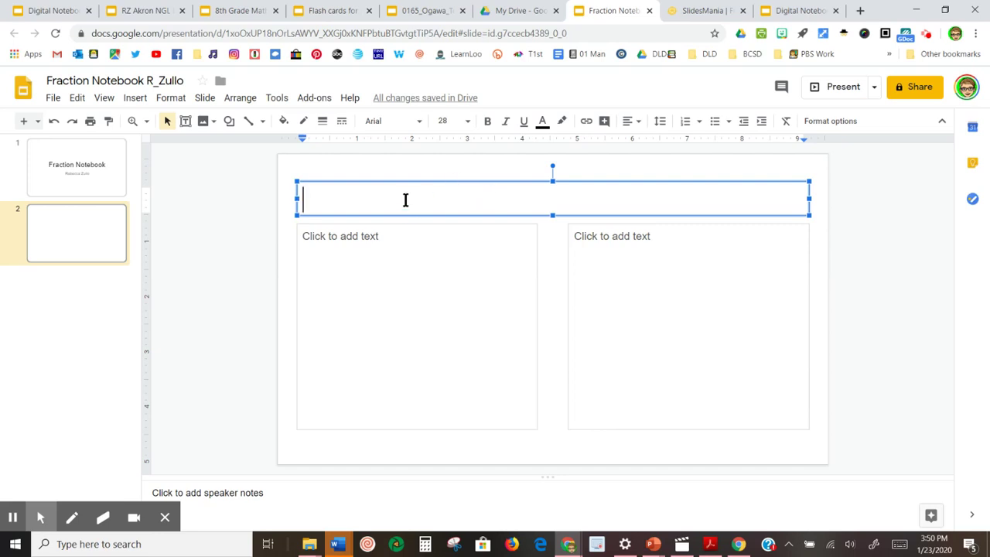
# Title slide 2 'Table of Contents', fixing the typo, and delete its right-hand column.
pyautogui.write('Tab')
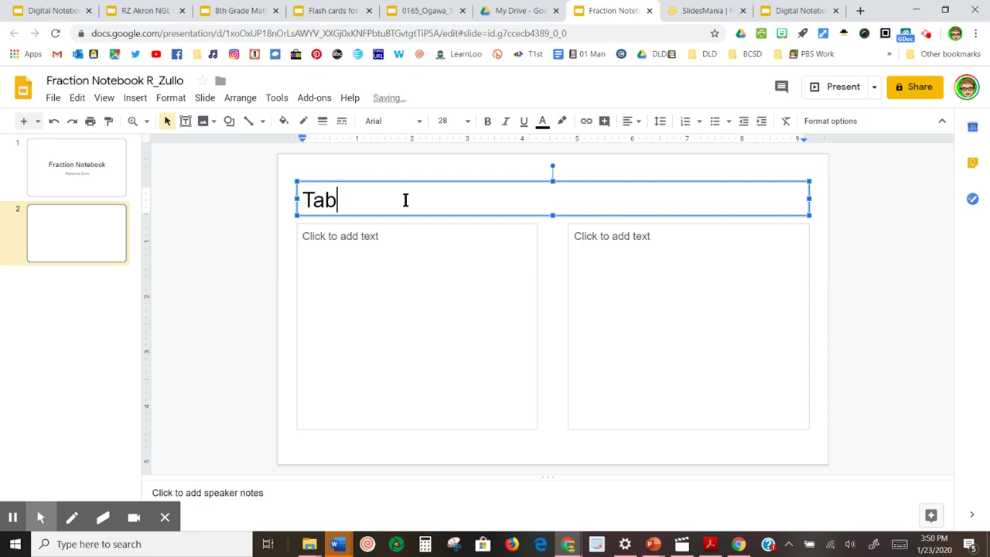
pyautogui.write('le of Conte')
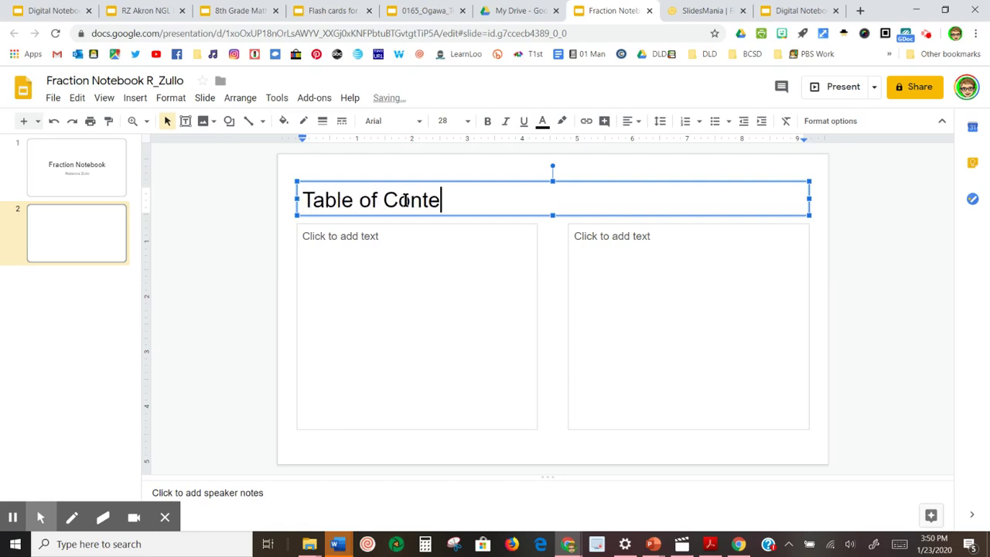
pyautogui.write('ntes')
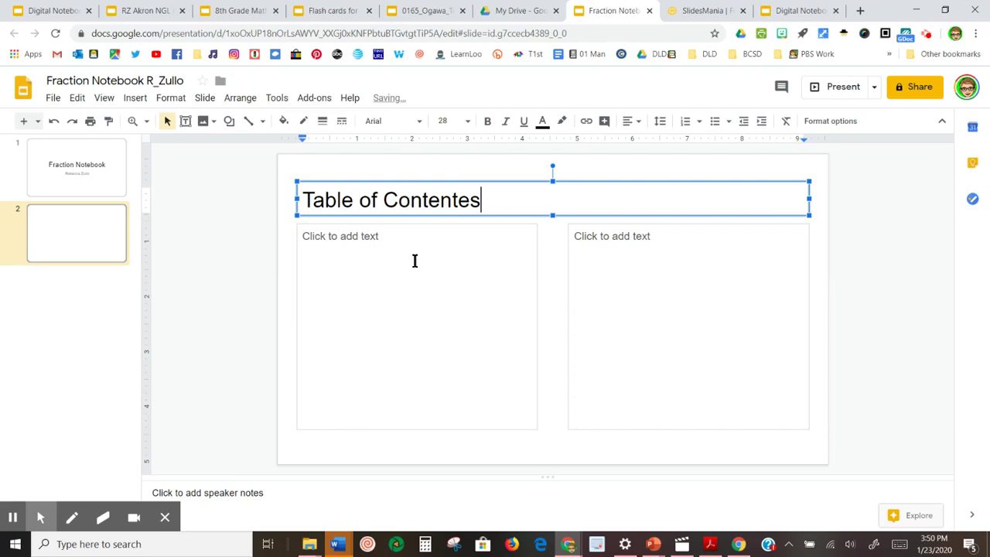
pyautogui.click(418, 266)
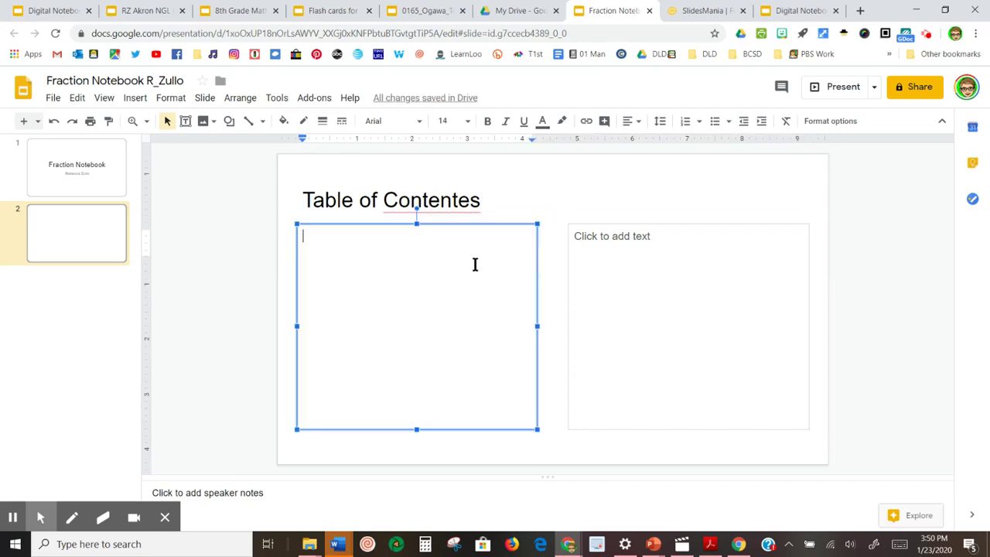
pyautogui.click(618, 224)
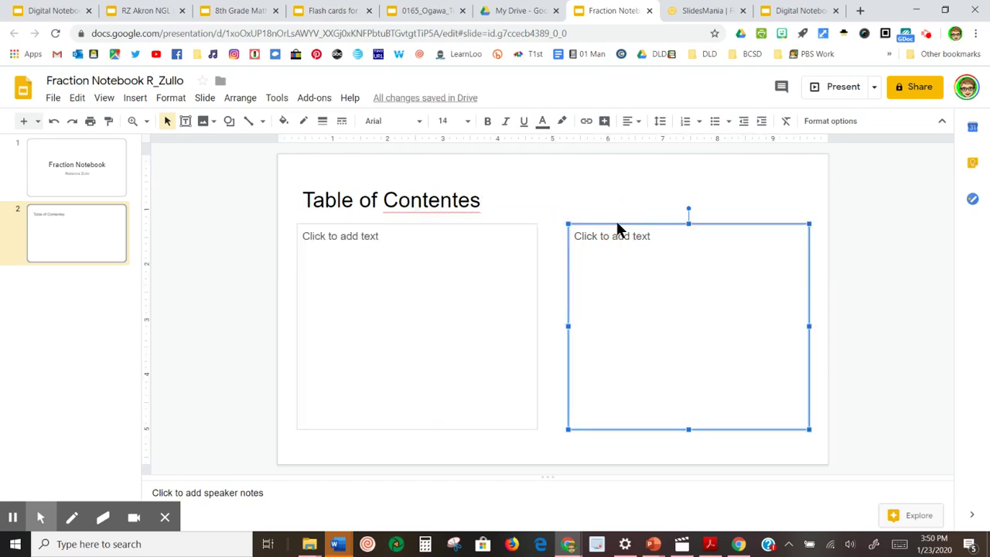
pyautogui.press('Delete')
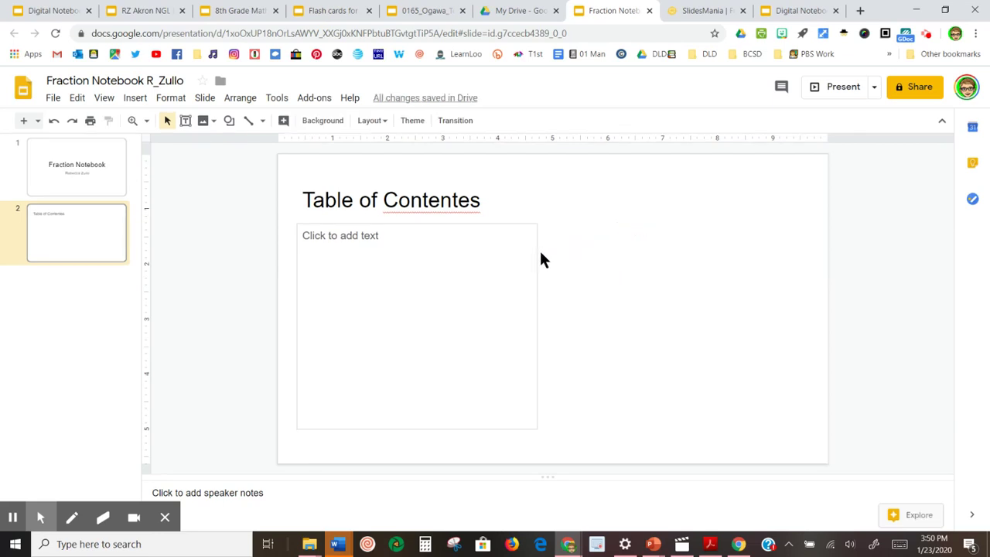
pyautogui.click(474, 201)
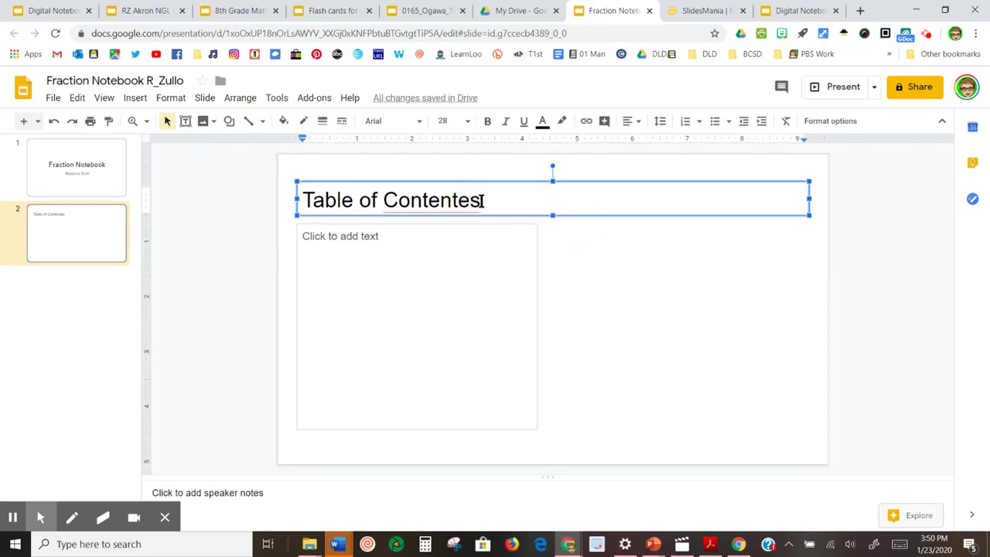
pyautogui.press('BackSpace')
# Add a blank third slide and draw a wide empty text box across its top.
pyautogui.click(37, 126)
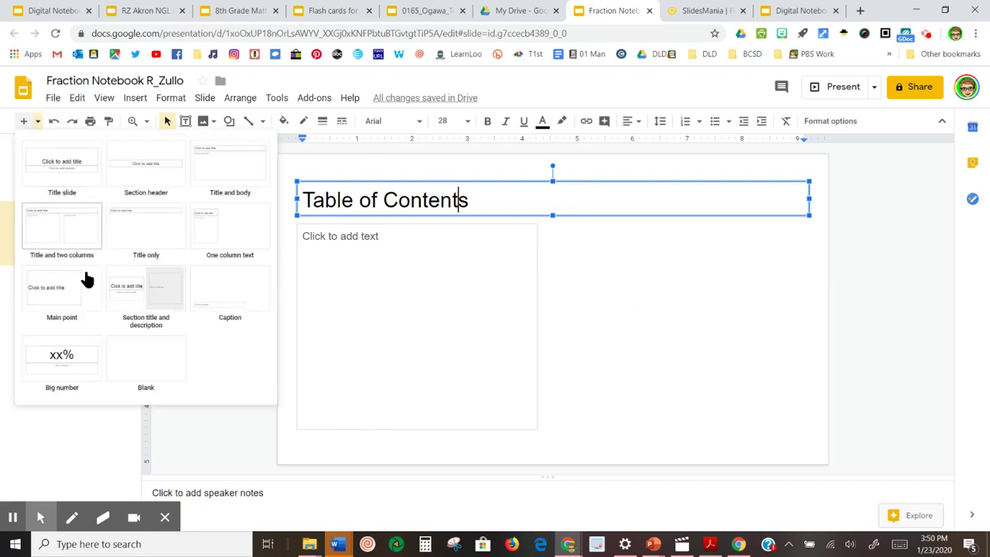
pyautogui.click(126, 354)
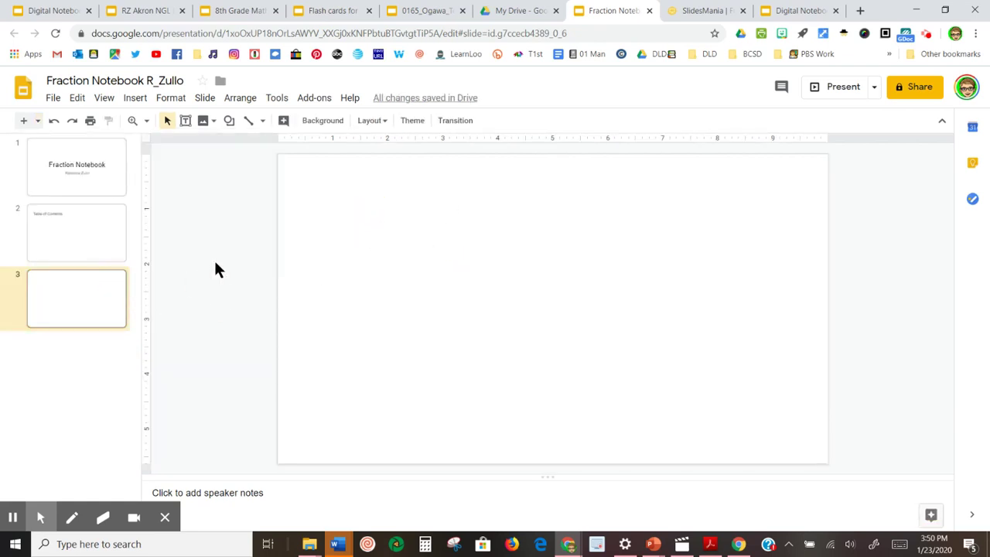
pyautogui.click(186, 121)
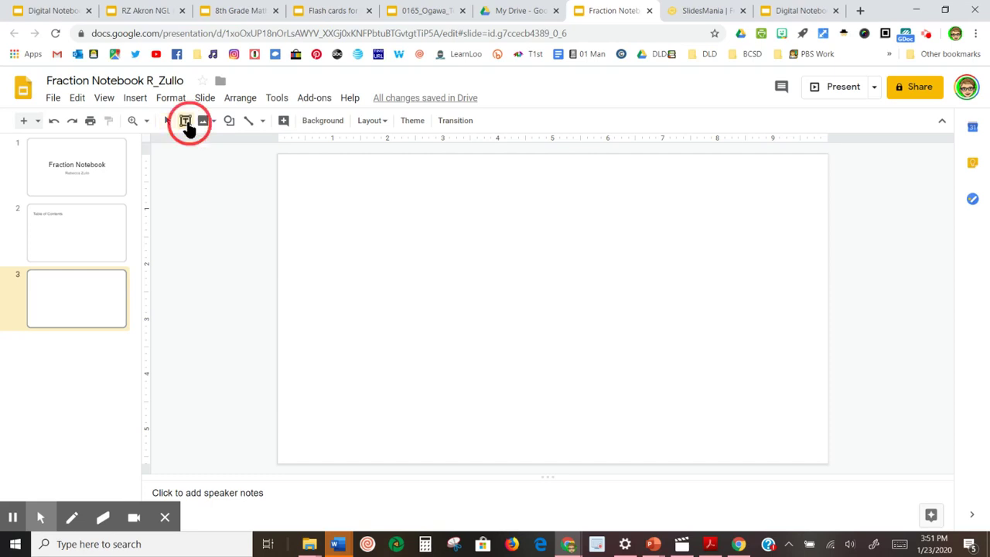
pyautogui.click(302, 175)
pyautogui.moveTo(301, 175); pyautogui.dragTo(790, 228)
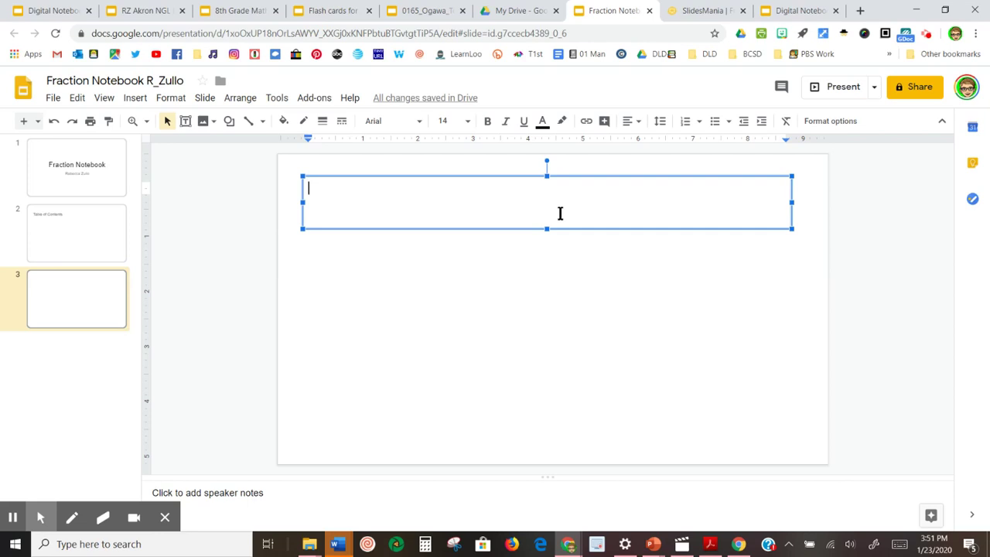
# Type the heading 'Definitions' on slide 3 and make it 48 pt, bold and dark red.
pyautogui.write('Definitio')
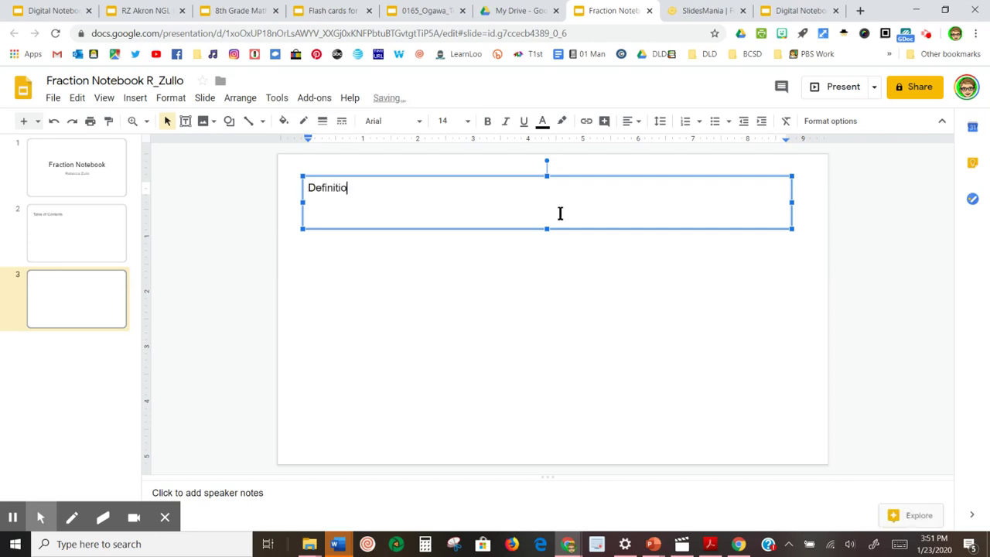
pyautogui.write('ns')
pyautogui.moveTo(359, 188); pyautogui.dragTo(302, 186)
pyautogui.click(468, 121)
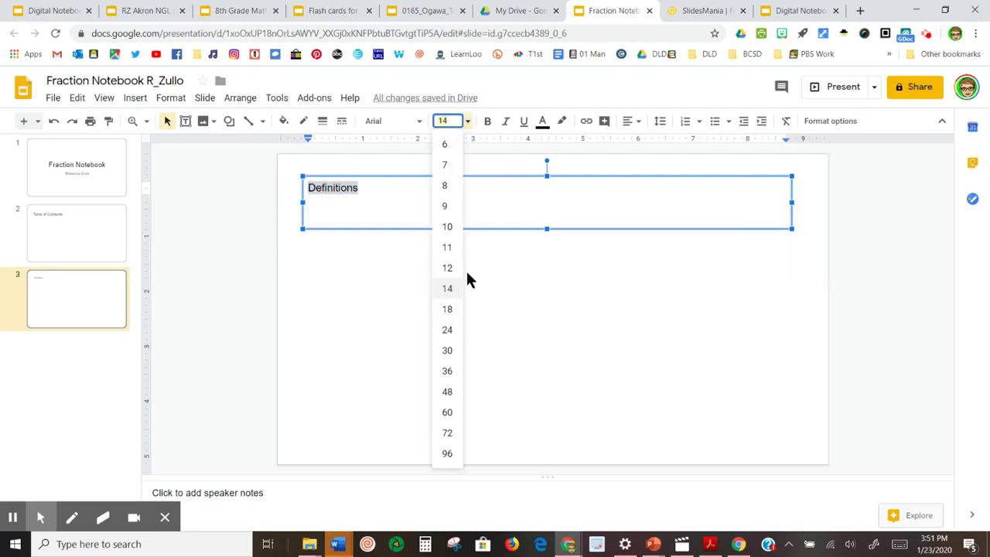
pyautogui.click(449, 392)
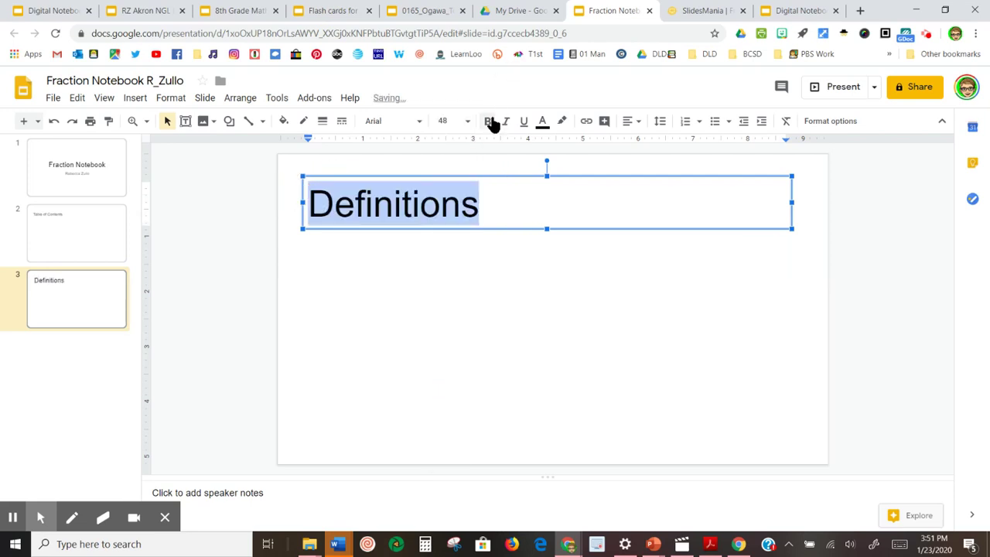
pyautogui.click(487, 121)
pyautogui.click(542, 121)
pyautogui.click(547, 161)
pyautogui.click(508, 212)
pyautogui.click(480, 249)
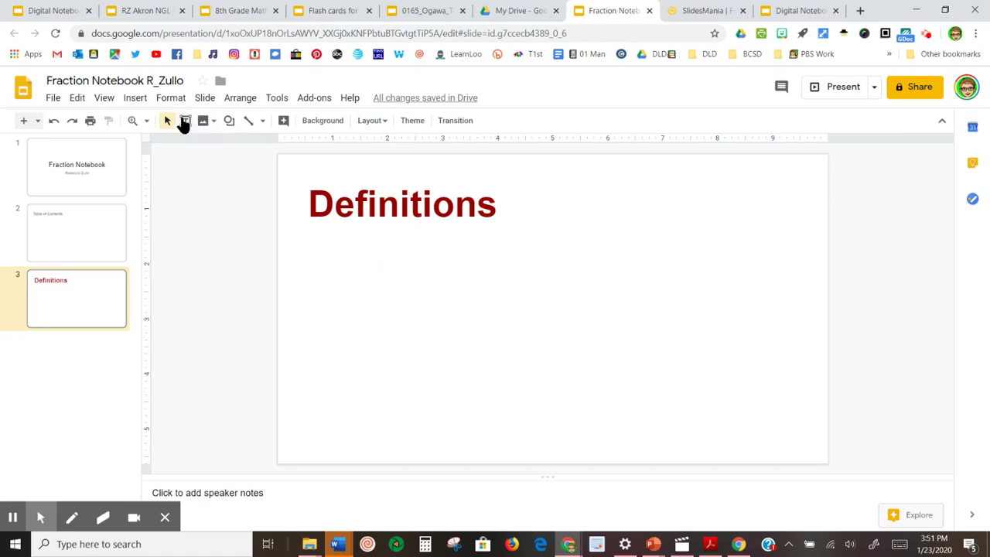
# Draw an empty body text box below the Definitions heading.
pyautogui.click(186, 120)
pyautogui.moveTo(308, 233); pyautogui.dragTo(535, 429)
pyautogui.click(551, 294)
pyautogui.hotkey('ctrl', 'z')
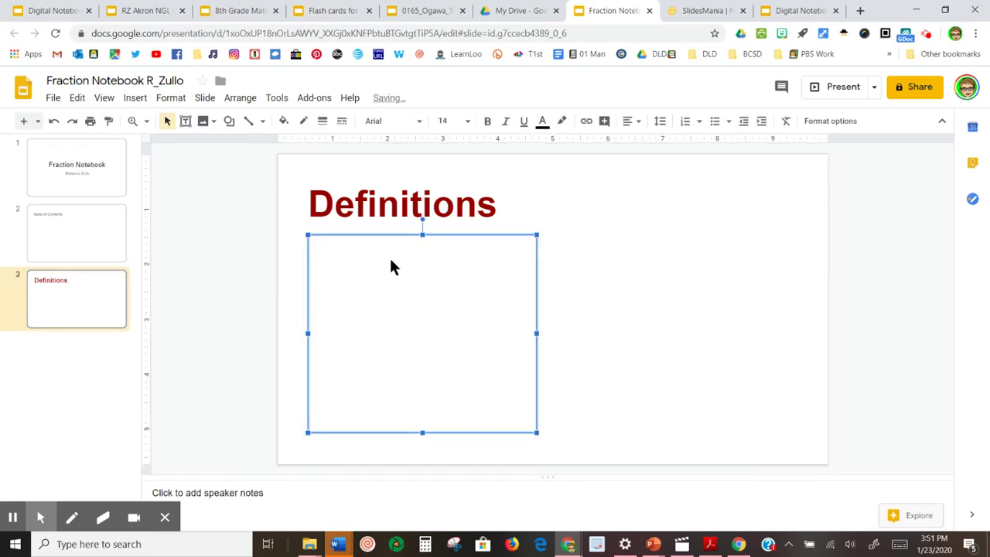
# Draw a folded-corner note shape to the right of the Definitions title.
pyautogui.click(229, 123)
pyautogui.moveTo(258, 147)
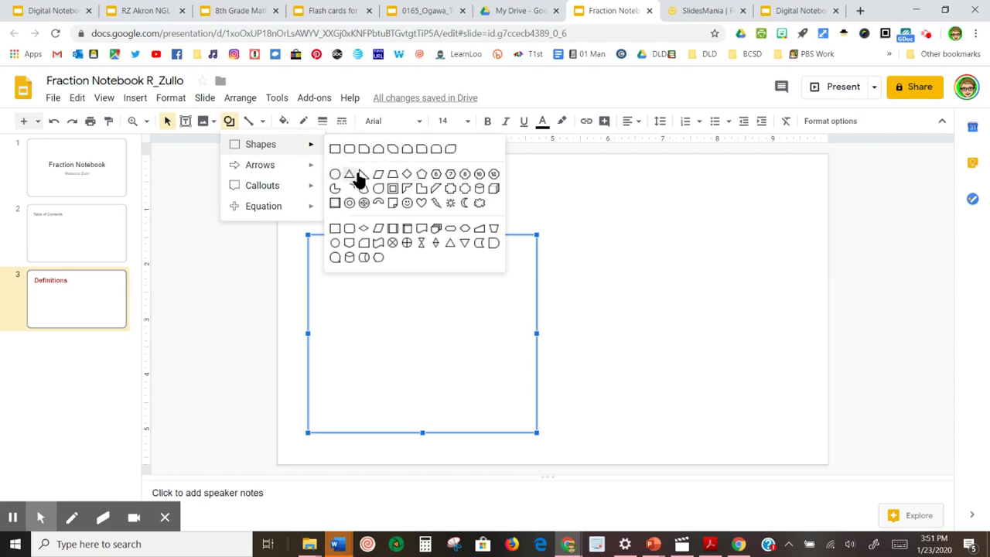
pyautogui.click(395, 208)
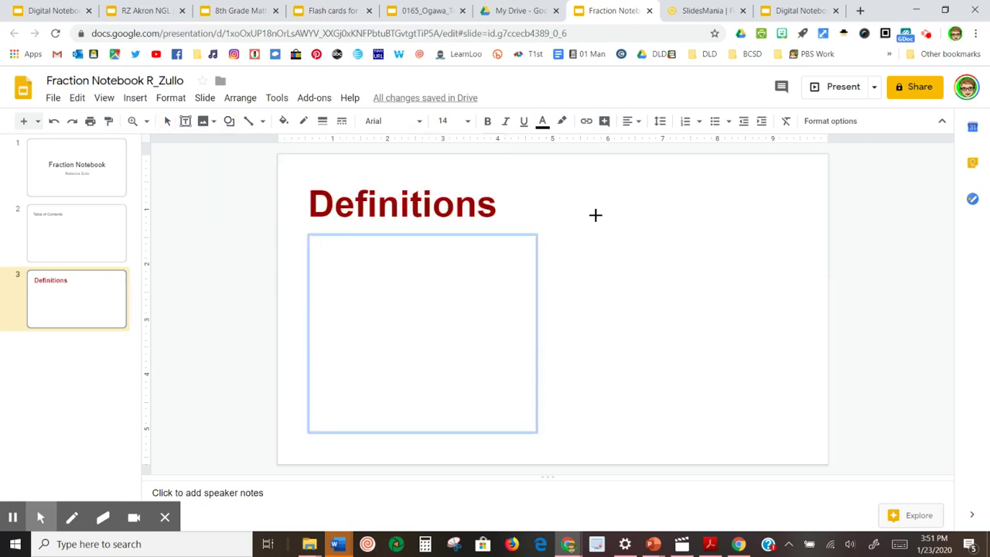
pyautogui.moveTo(596, 216)
pyautogui.mouseDown()
pyautogui.moveTo(658, 284)
pyautogui.moveTo(781, 358)
pyautogui.moveTo(766, 392)
pyautogui.moveTo(753, 373)
pyautogui.mouseUp()
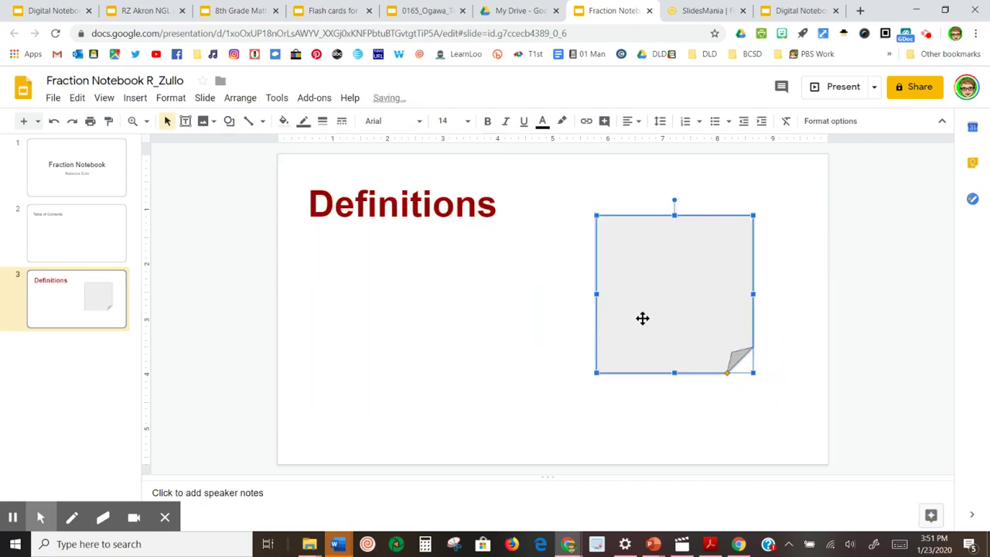
# Fill the folded-corner note with cyan and type 'Begin typing....' inside it.
pyautogui.click(285, 123)
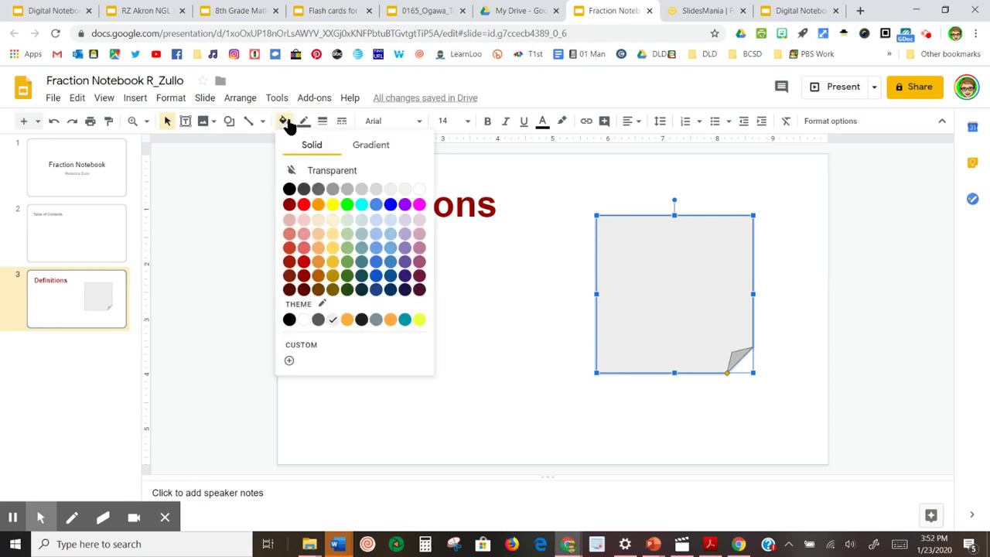
pyautogui.click(369, 204)
pyautogui.rightClick(668, 272)
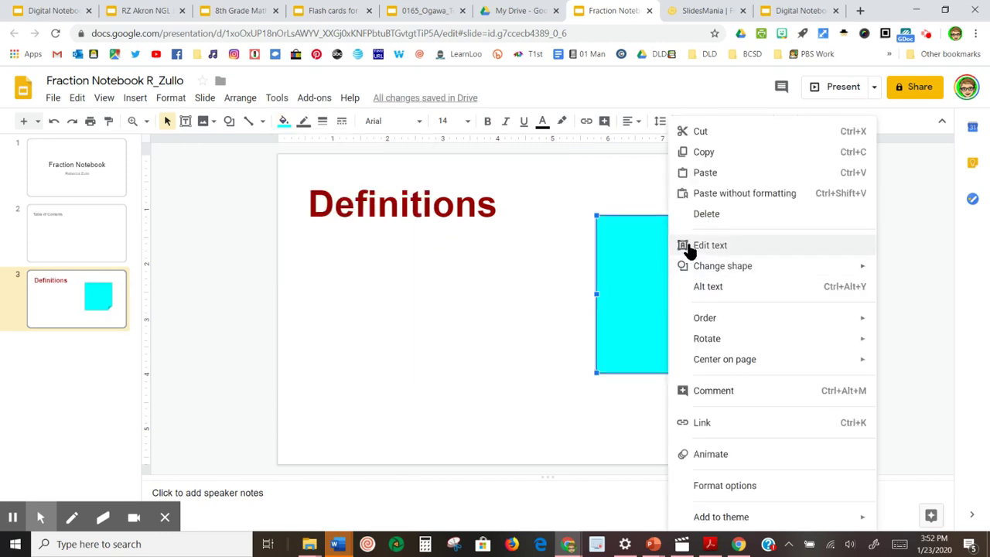
pyautogui.click(688, 246)
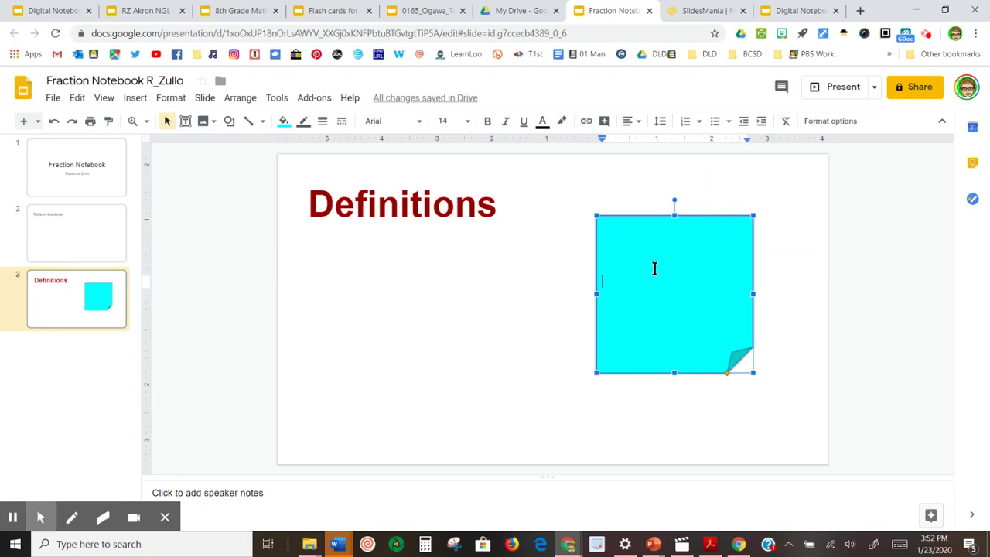
pyautogui.write('Begin typing....')
# Type 'Here is where the terms would go' into the empty body text box.
pyautogui.click(462, 272)
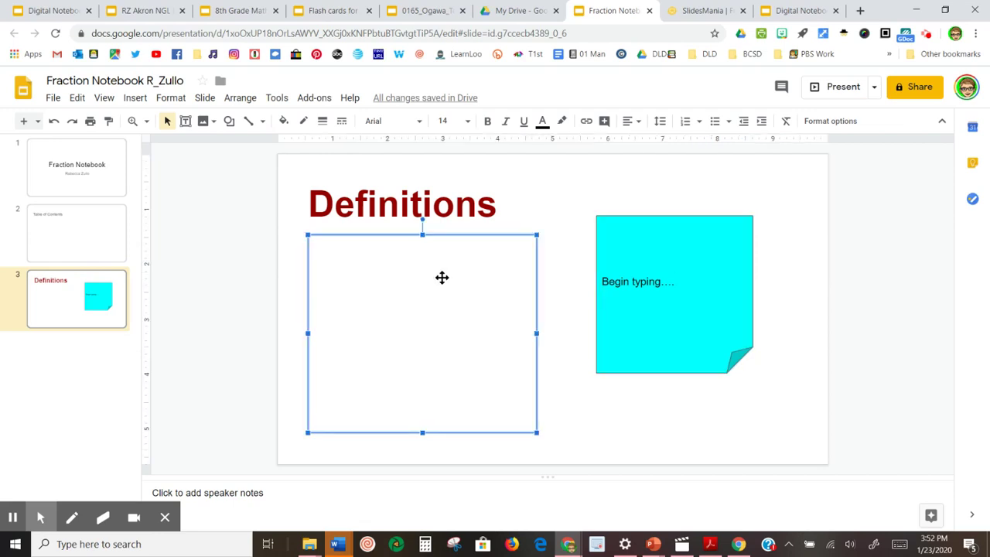
pyautogui.rightClick(347, 272)
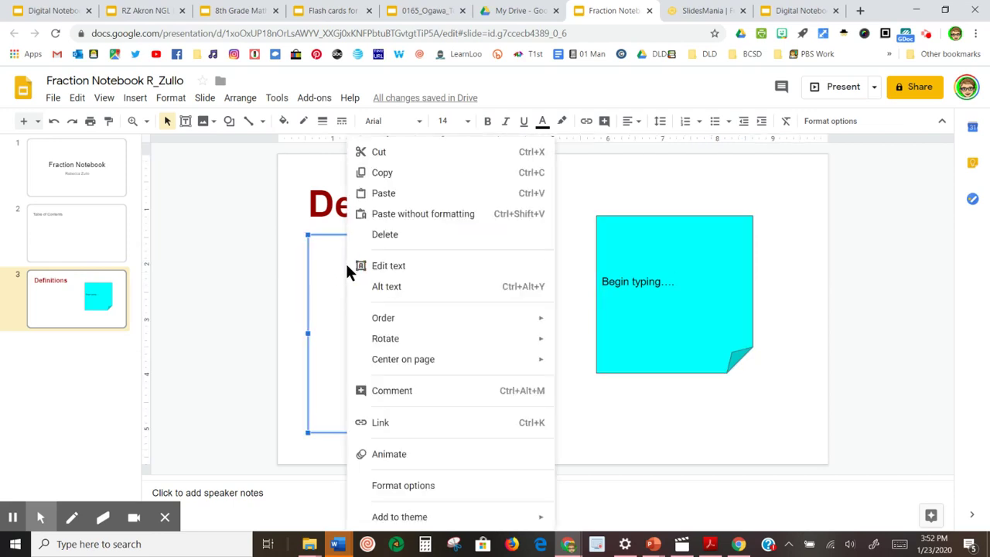
pyautogui.click(398, 267)
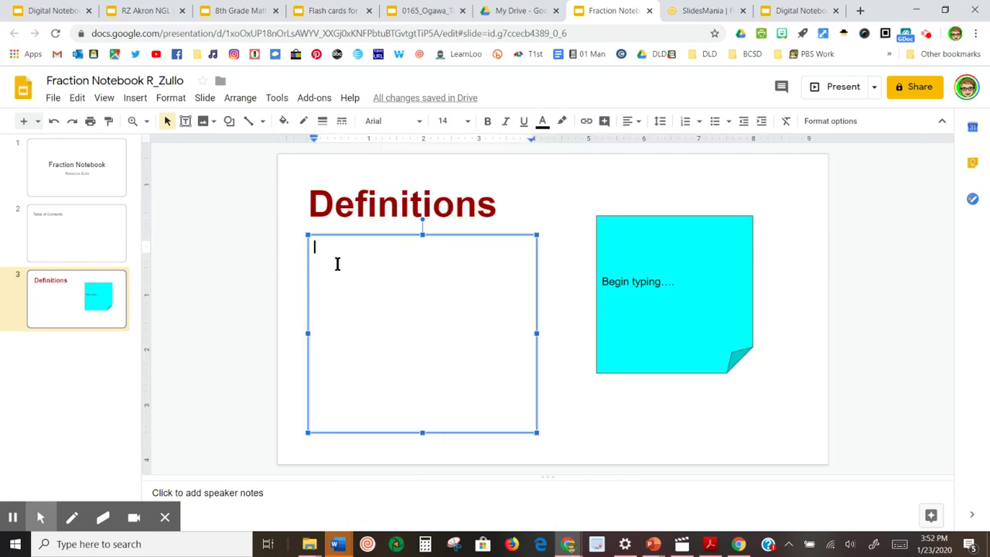
pyautogui.write('Here is where t')
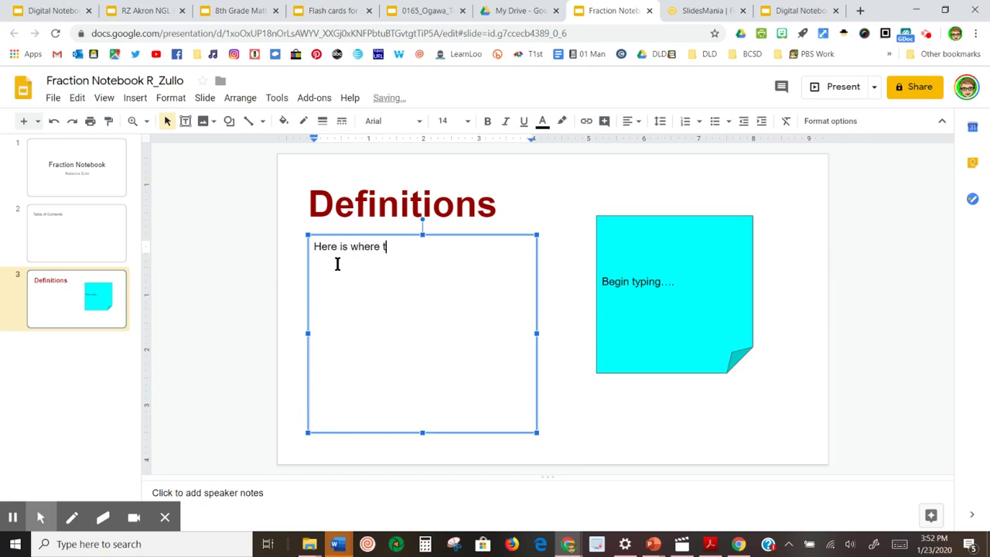
pyautogui.write('he terms would go...')
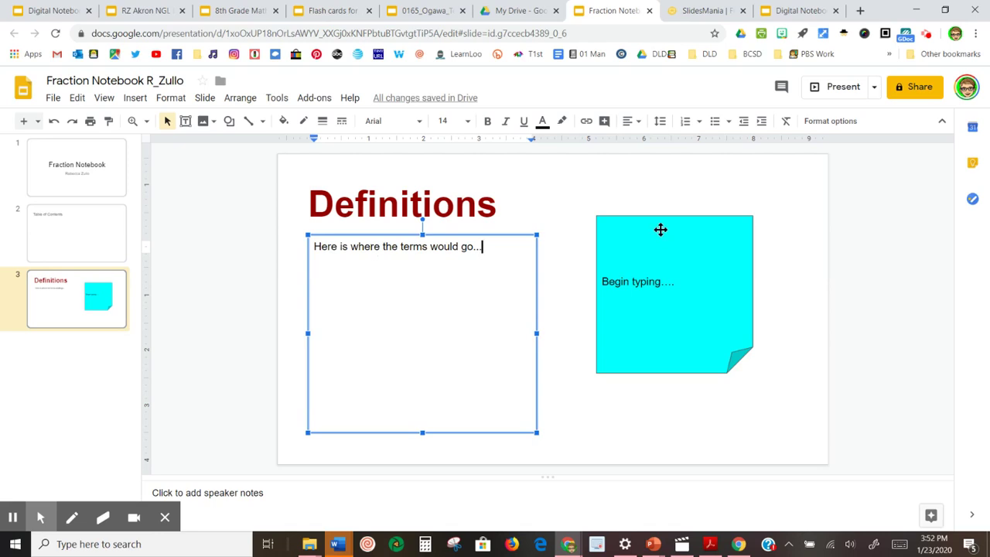
# Move the cyan note up and to the right and shrink it from its corner.
pyautogui.moveTo(658, 227); pyautogui.dragTo(710, 195)
pyautogui.click(477, 267)
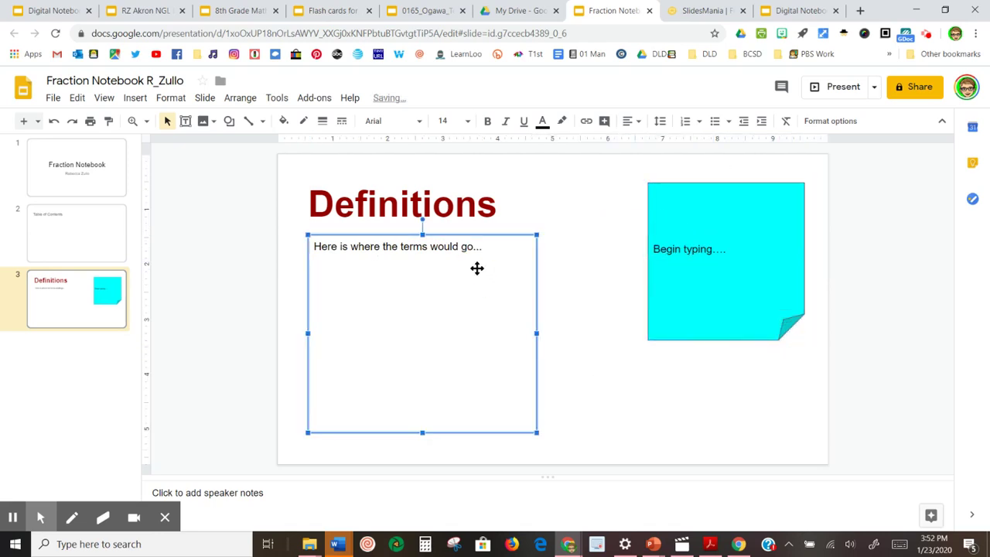
pyautogui.click(665, 321)
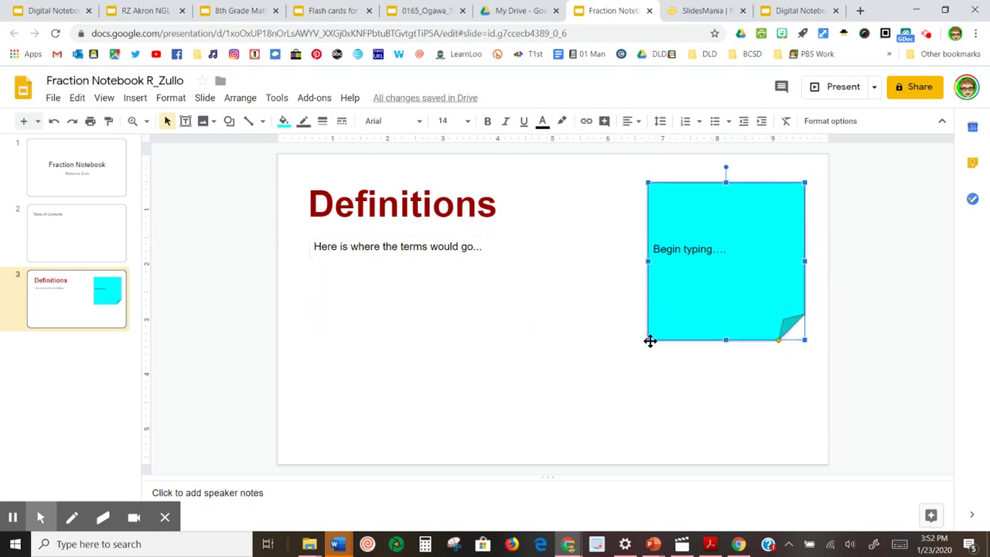
pyautogui.moveTo(648, 338); pyautogui.dragTo(670, 284)
# Search the web for 'fraction clip art' images.
pyautogui.click(543, 284)
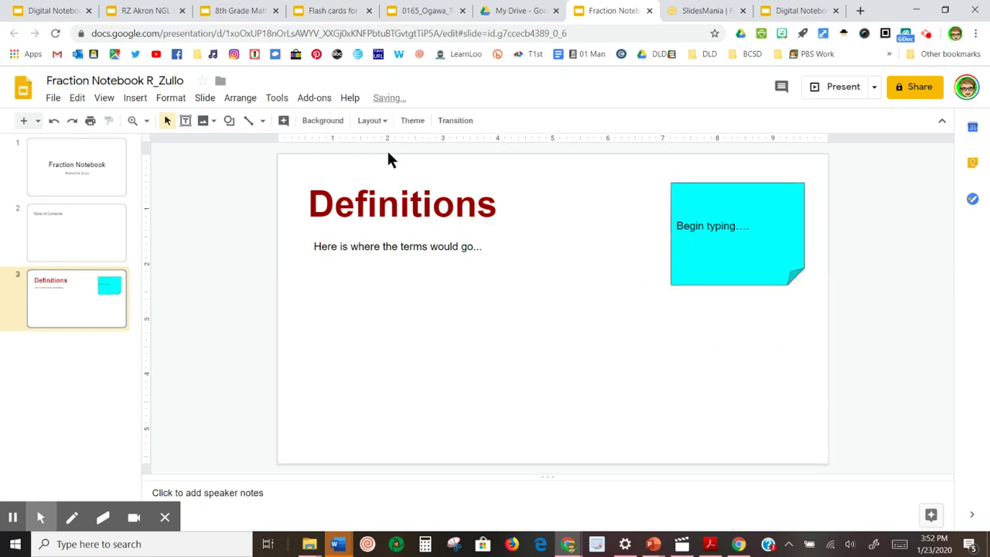
pyautogui.click(207, 121)
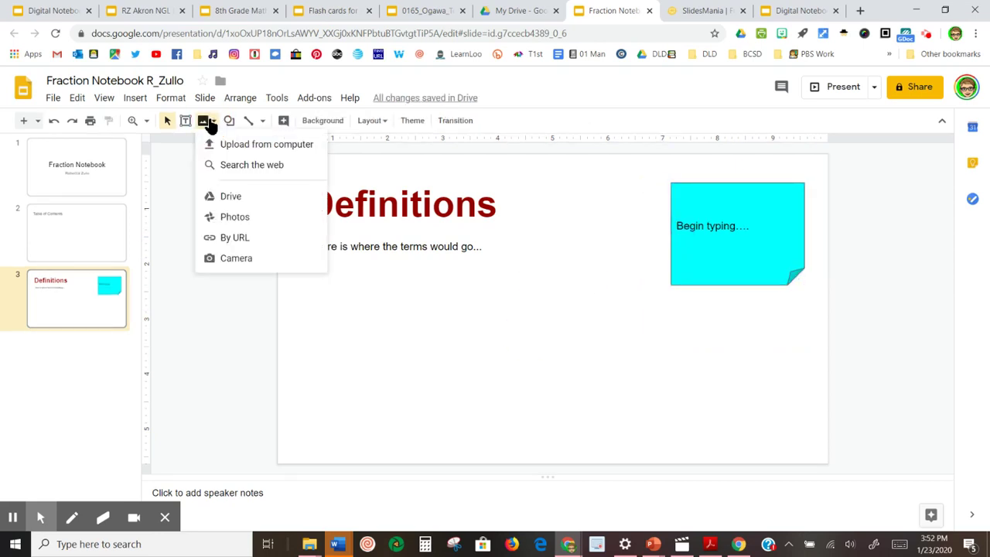
pyautogui.click(248, 168)
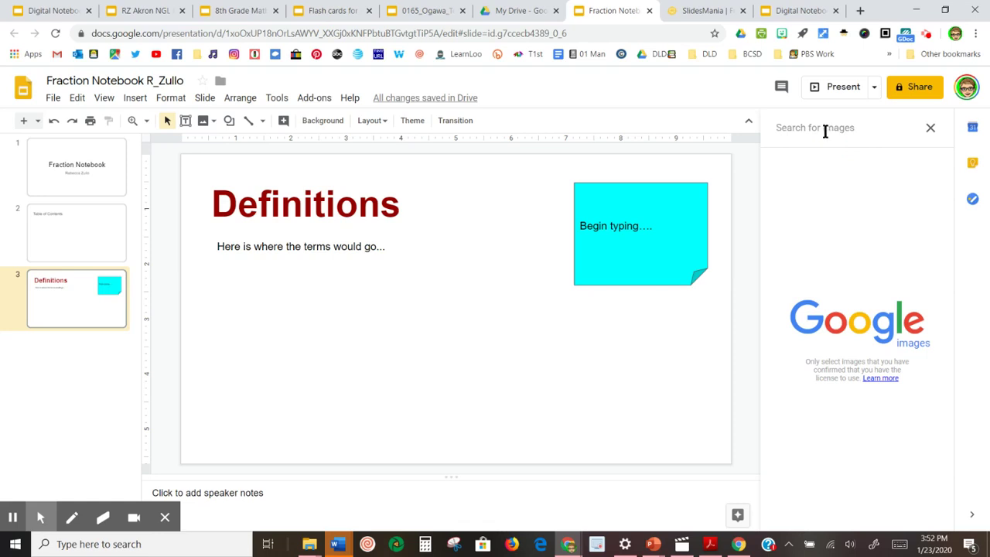
pyautogui.write('fraction')
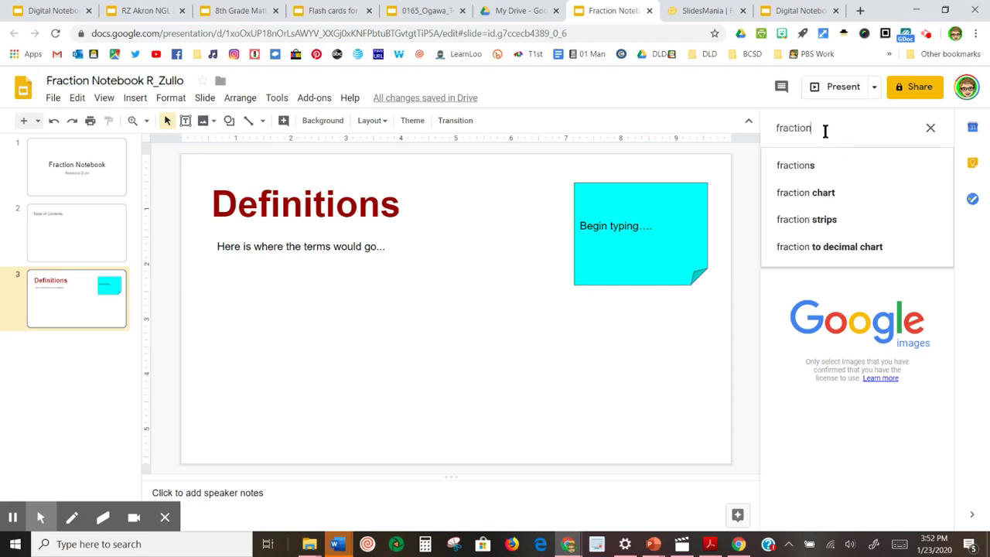
pyautogui.write('rt')
pyautogui.press('Return')
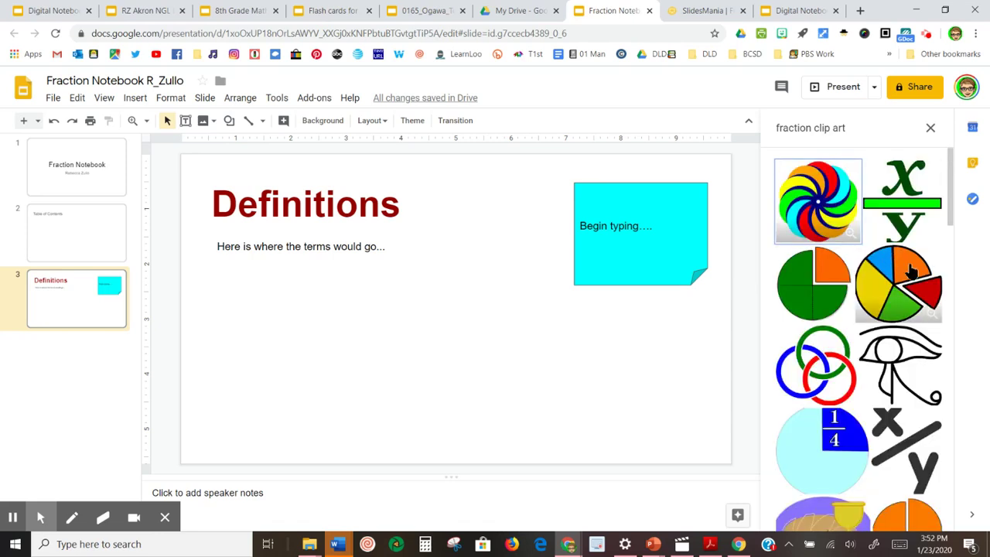
pyautogui.scroll(-4, 901, 309)
pyautogui.scroll(3, 897, 338)
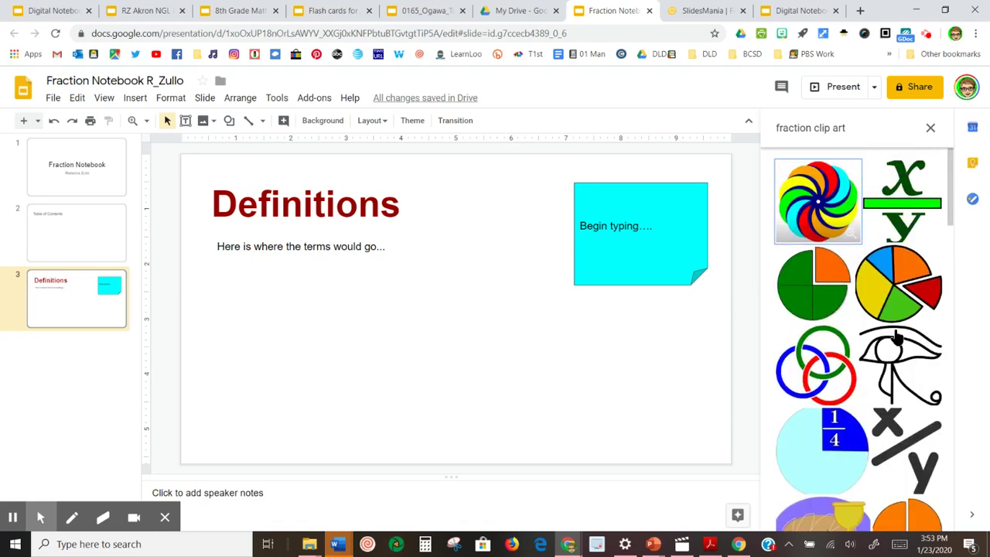
pyautogui.scroll(-4, 913, 300)
# Insert the orange quartered-pie clip art, shrink it and place it between title and note.
pyautogui.moveTo(912, 301); pyautogui.dragTo(458, 233)
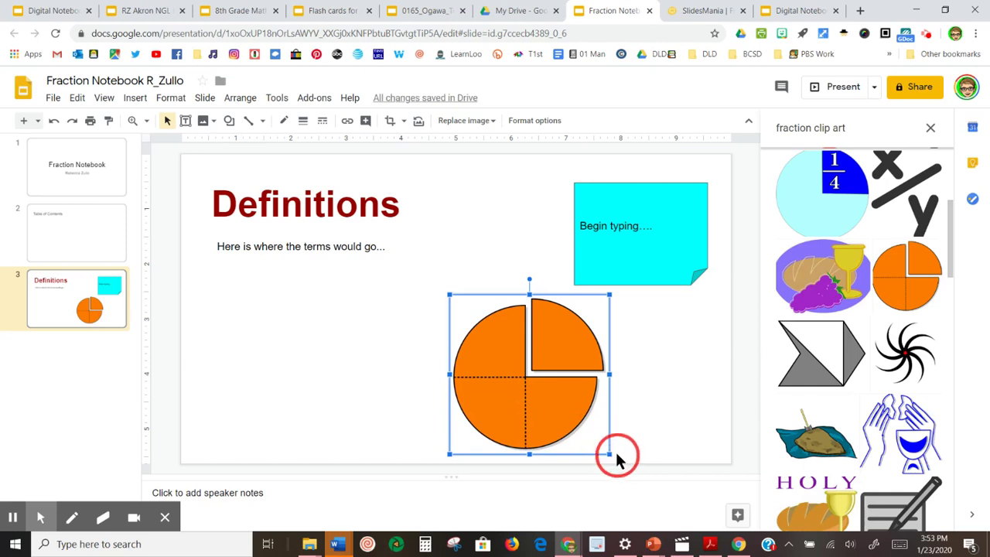
pyautogui.moveTo(611, 454); pyautogui.dragTo(513, 242)
pyautogui.click(602, 352)
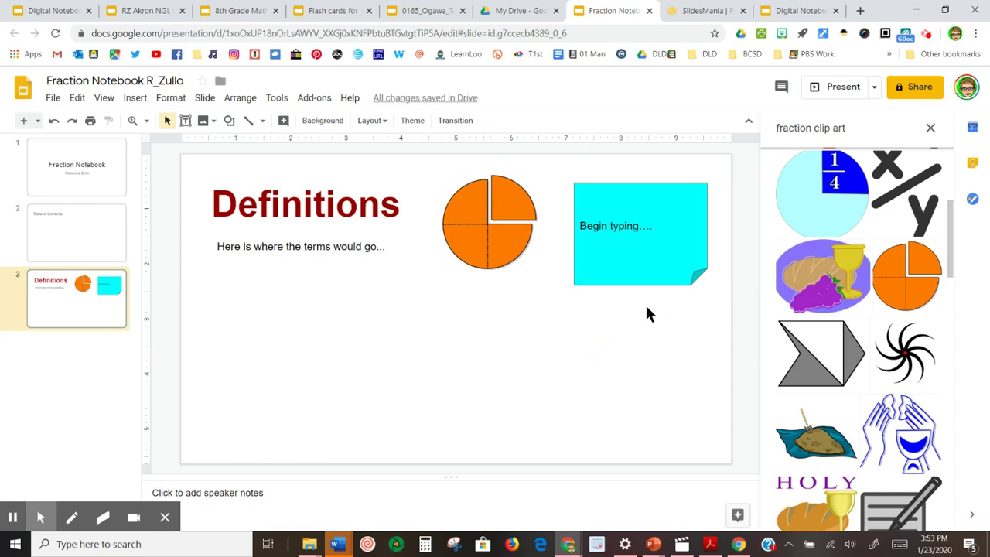
# Shorten the body text box by dragging its bottom edge up.
pyautogui.click(354, 343)
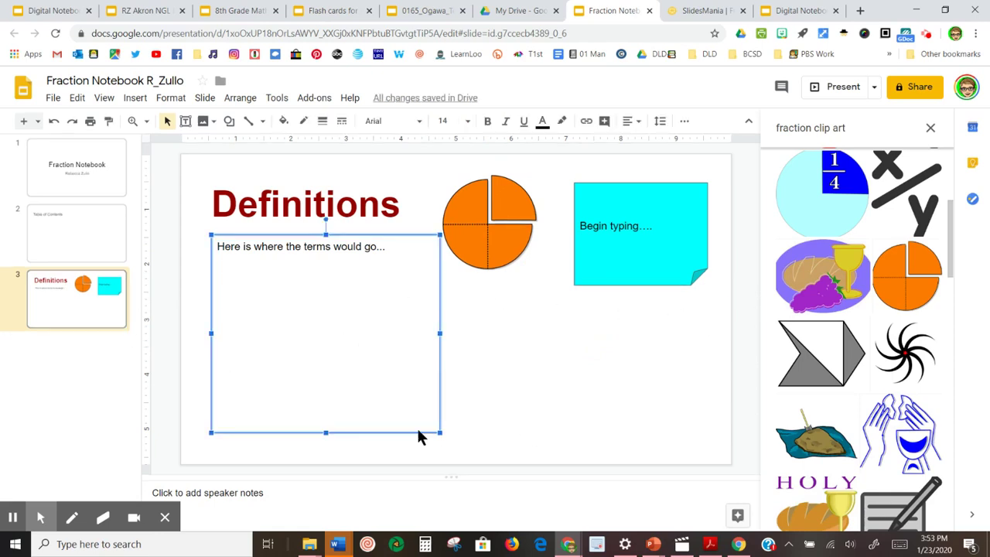
pyautogui.moveTo(326, 431); pyautogui.dragTo(372, 360)
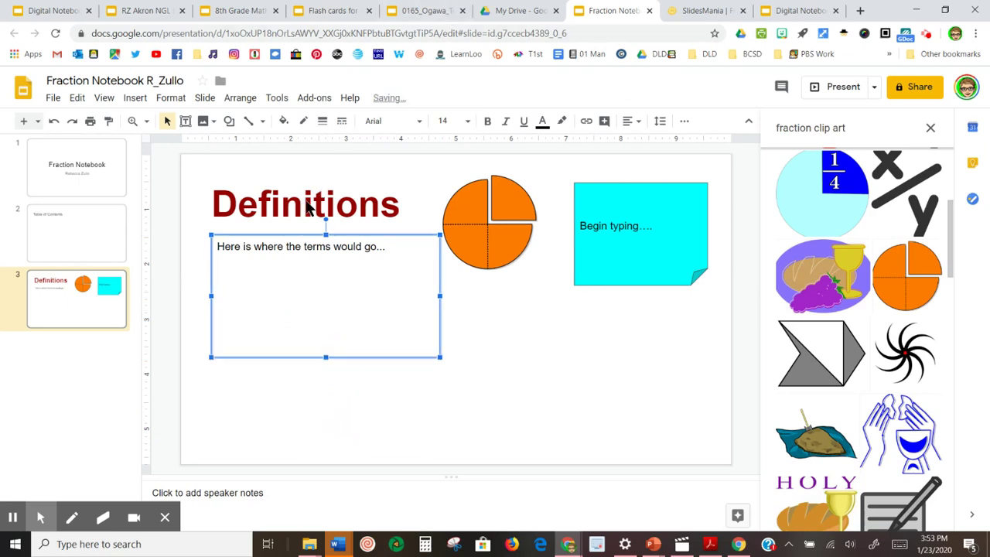
pyautogui.click(395, 351)
pyautogui.click(314, 312)
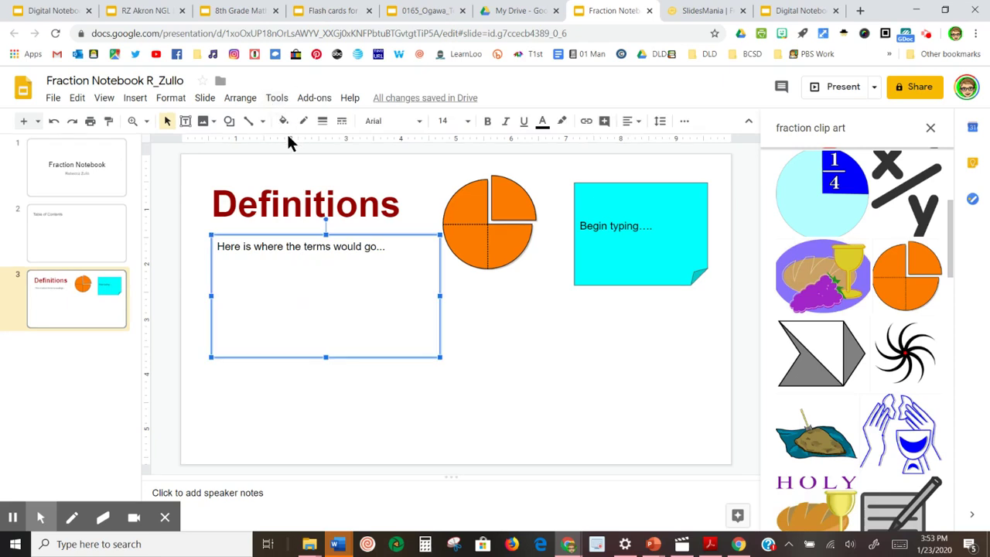
pyautogui.click(229, 122)
pyautogui.moveTo(257, 148)
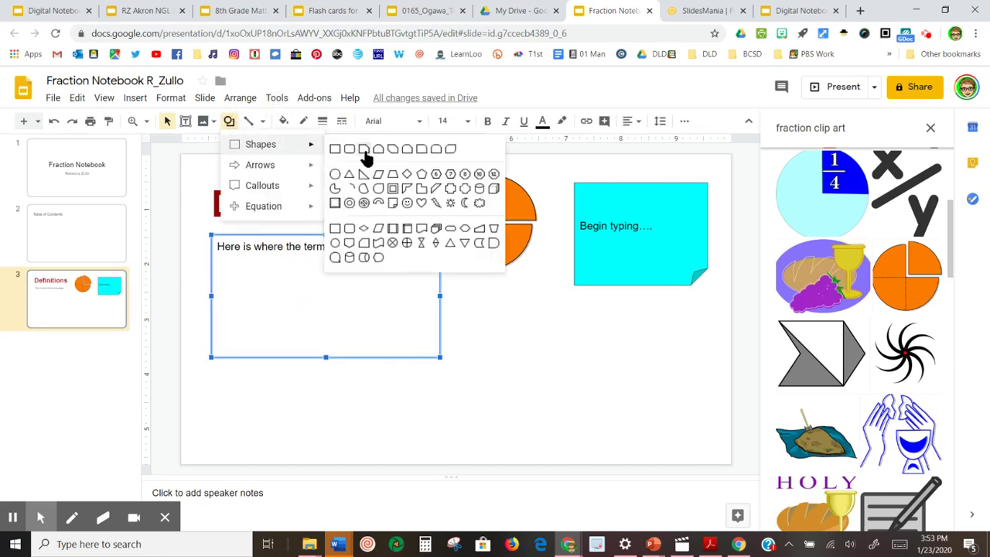
pyautogui.click(335, 229)
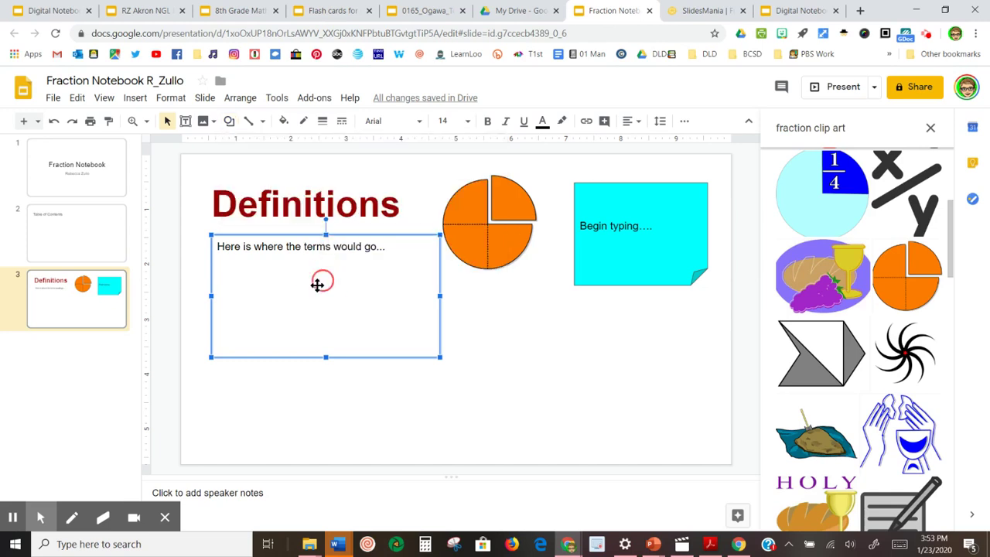
# End the sentence with a period and add a 'Math Dictionary' line beneath it.
pyautogui.click(380, 246)
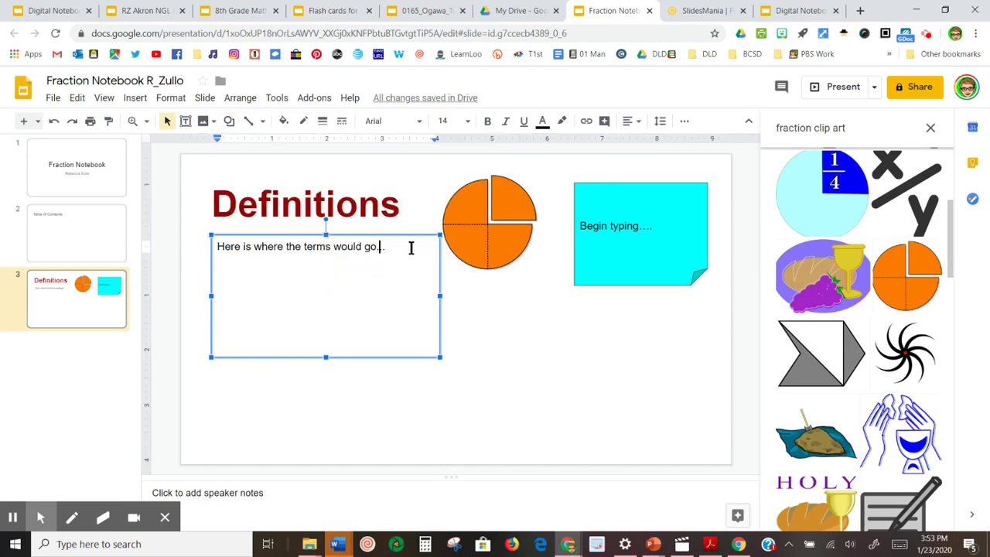
pyautogui.write('.')
pyautogui.press('Return')
pyautogui.press('Return')
pyautogui.write('Math Diction')
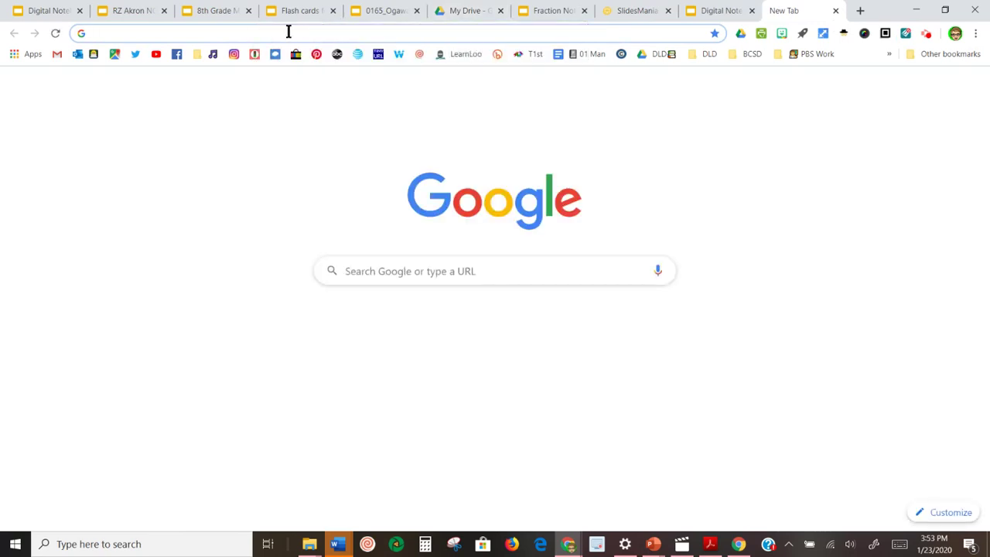
# Enter 'amaths' in the address bar and open the Math Dictionary 1 page.
pyautogui.click(288, 32)
pyautogui.write('amaths')
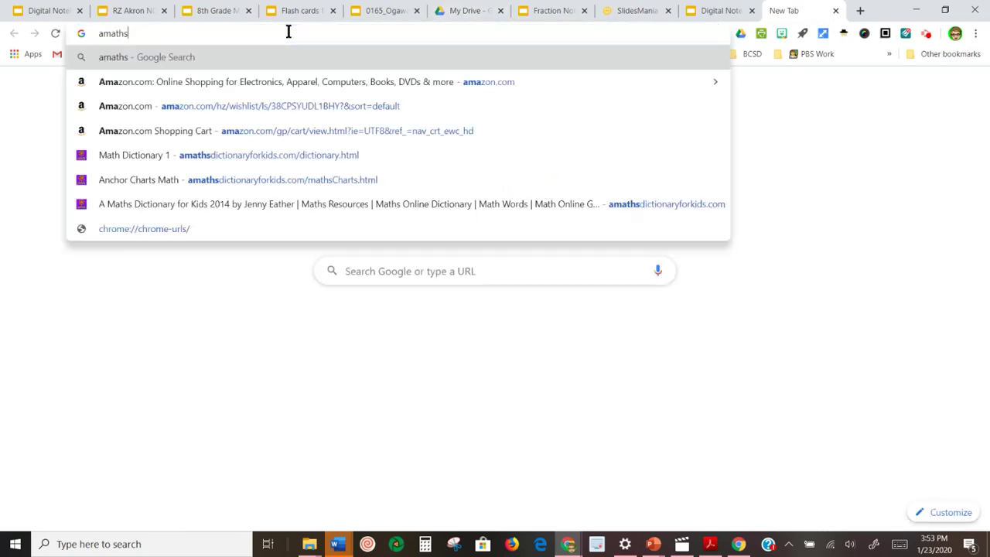
pyautogui.click(246, 175)
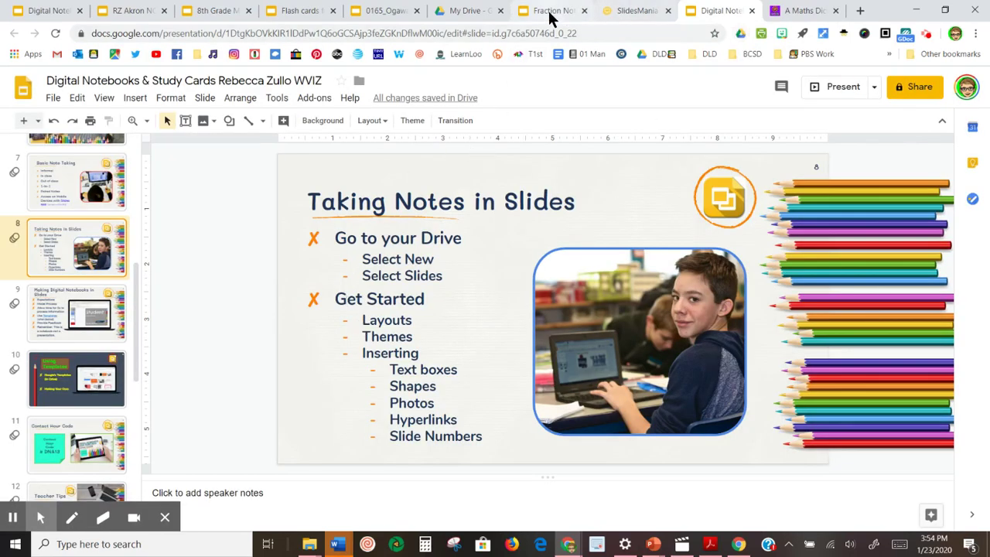
# Link the 'Math Dictionary' text on slide 3 to the pasted maths dictionary web address.
pyautogui.click(555, 11)
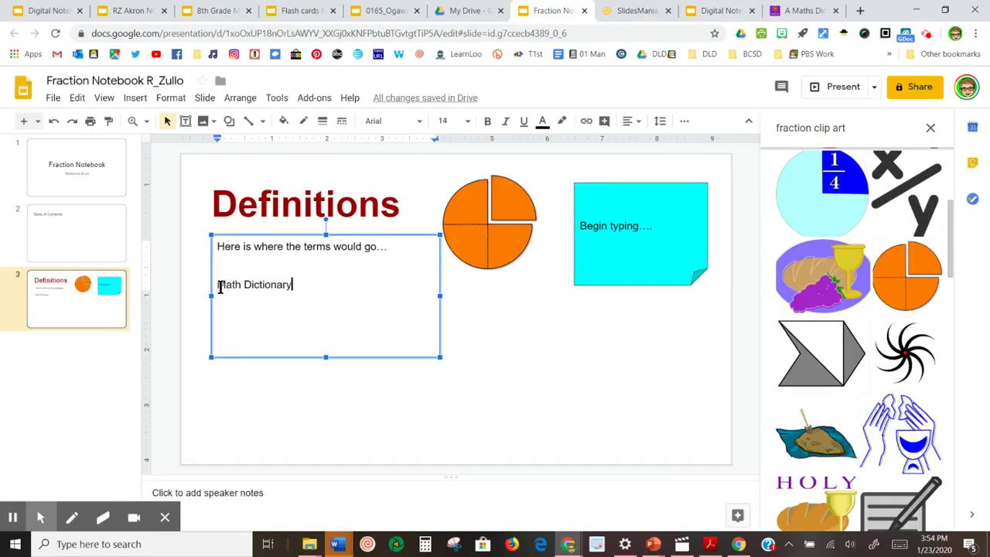
pyautogui.click(217, 285)
pyautogui.moveTo(217, 285); pyautogui.dragTo(292, 284)
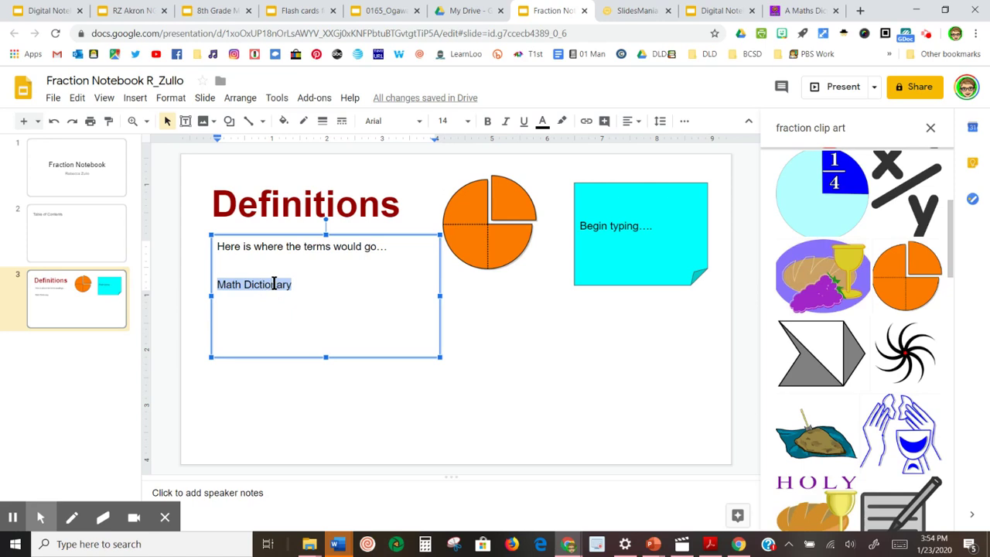
pyautogui.rightClick(274, 284)
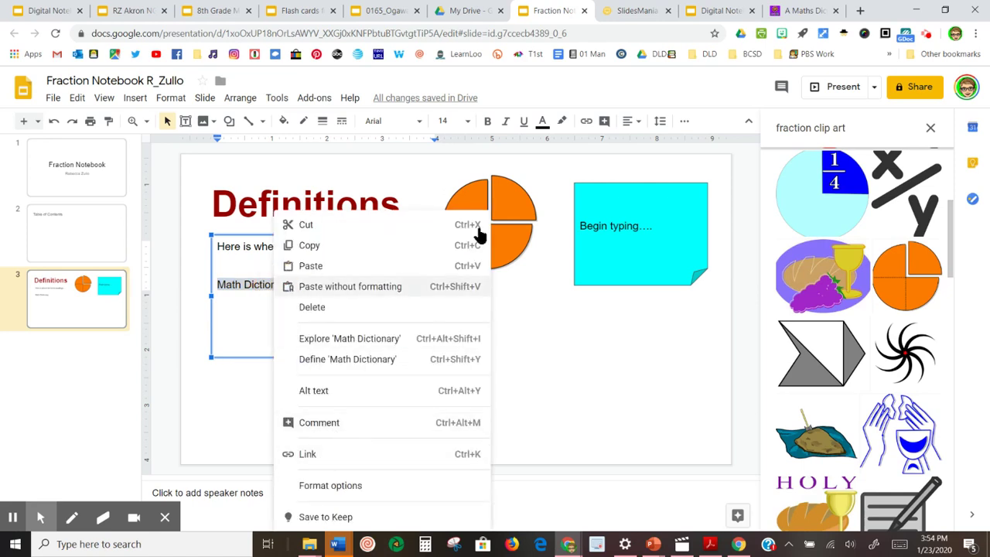
pyautogui.click(313, 456)
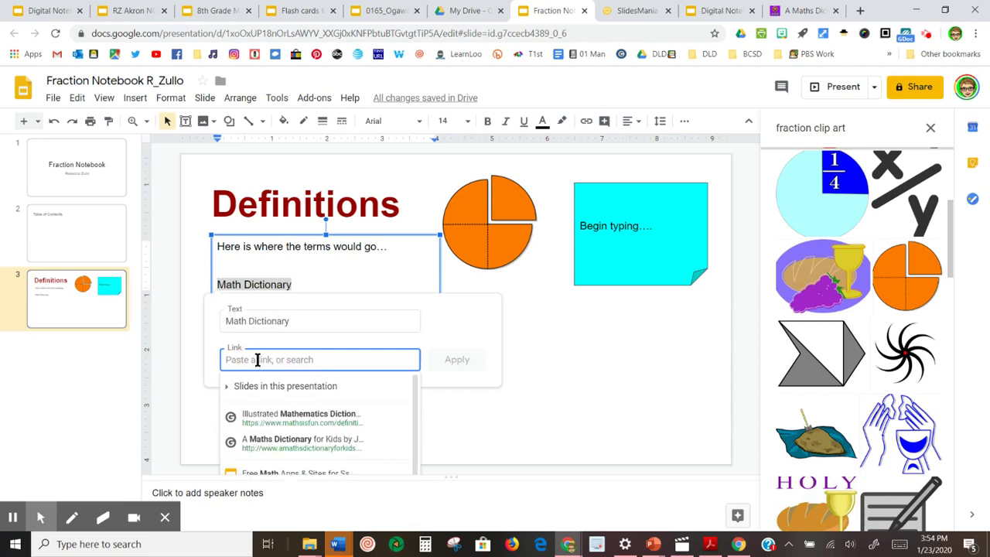
pyautogui.rightClick(258, 358)
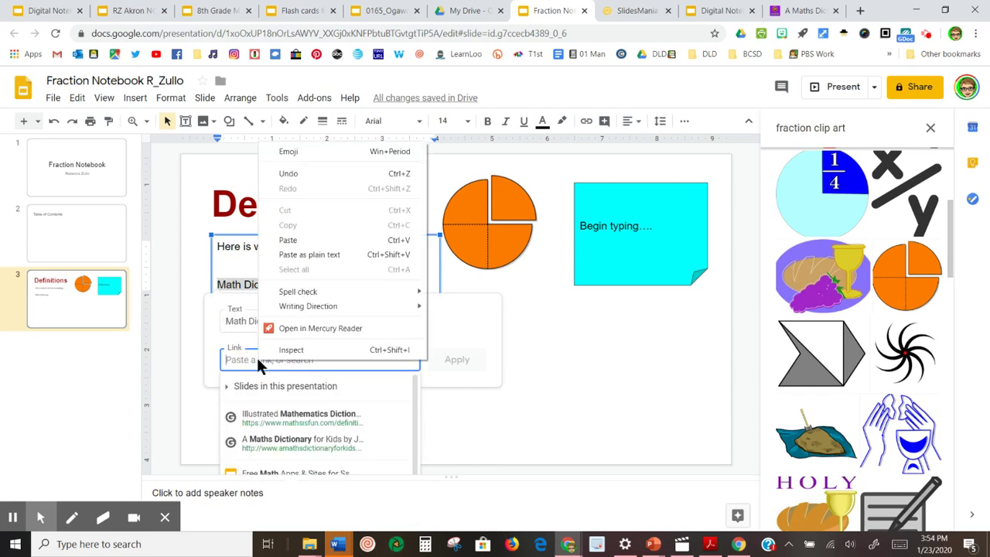
pyautogui.click(290, 241)
pyautogui.click(447, 360)
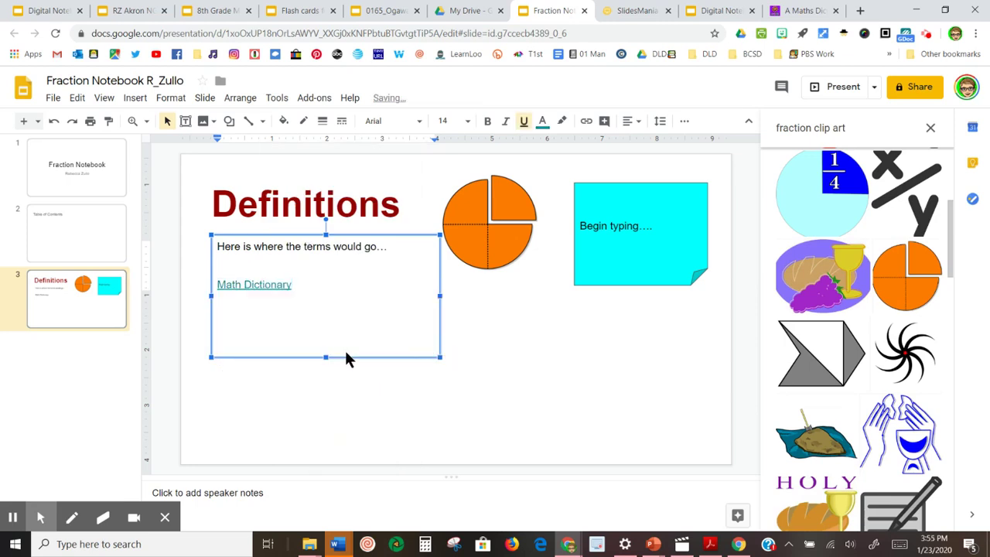
# Check the new Math Dictionary link's preview and dismiss it.
pyautogui.click(343, 317)
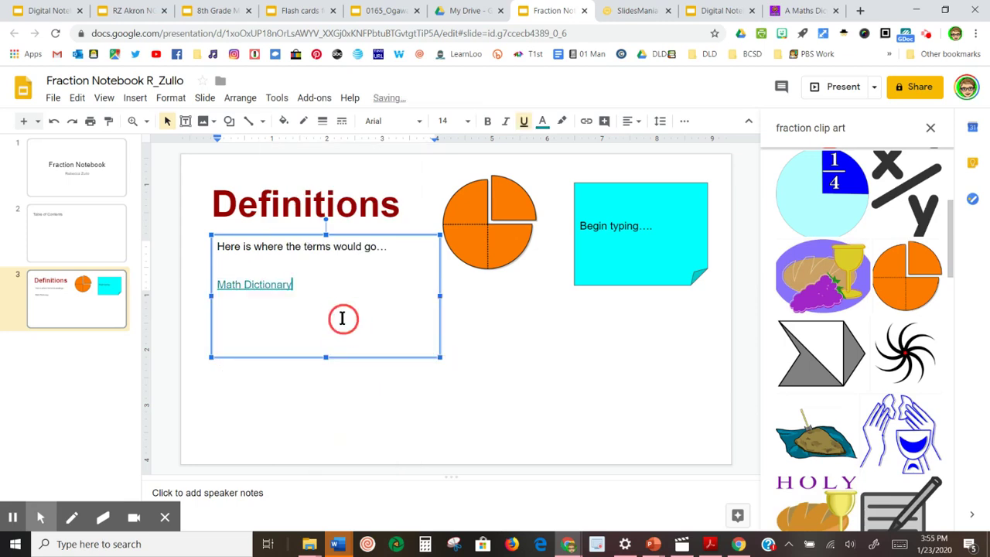
pyautogui.click(253, 280)
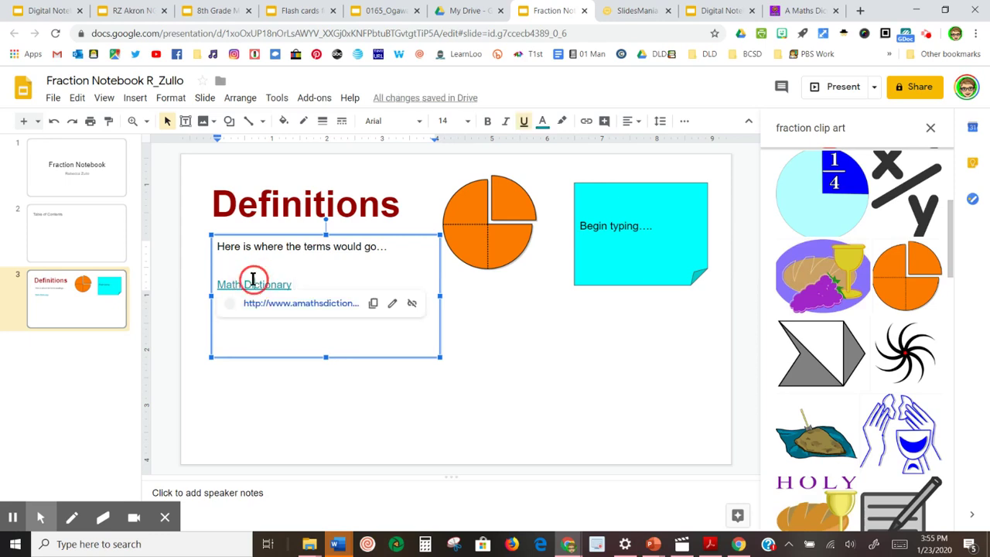
pyautogui.click(307, 353)
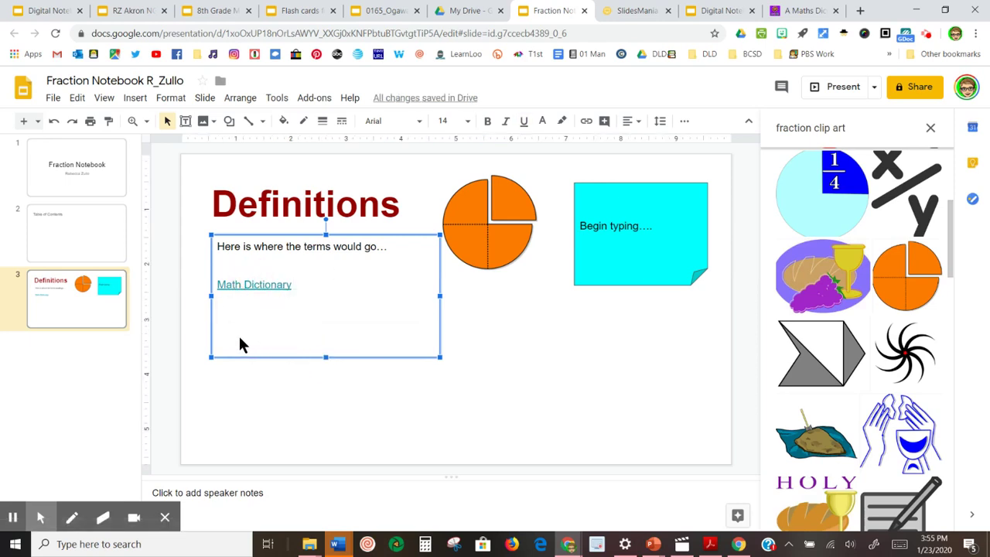
# Close the clip art search panel and turn on slide numbers for all slides.
pyautogui.click(929, 127)
pyautogui.click(346, 280)
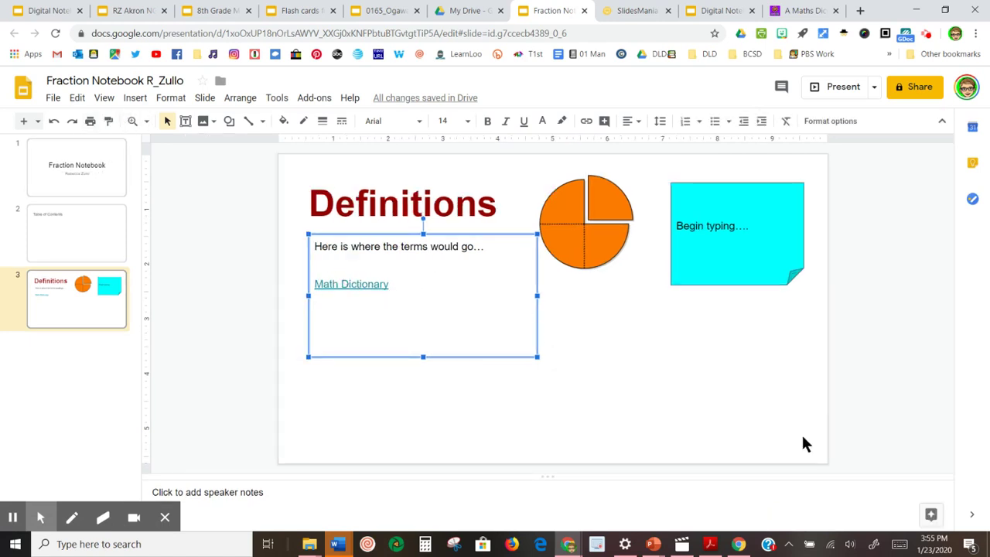
pyautogui.click(136, 98)
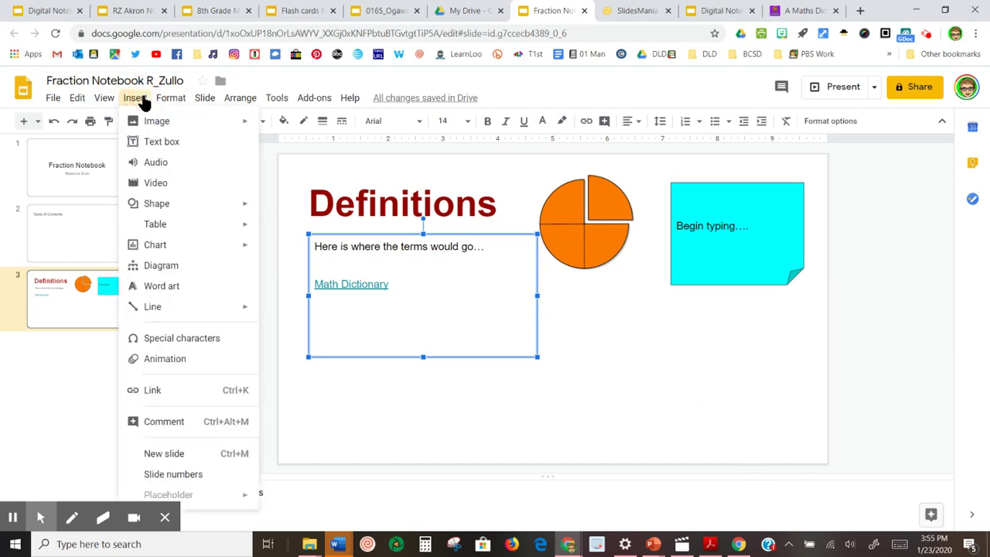
pyautogui.click(176, 476)
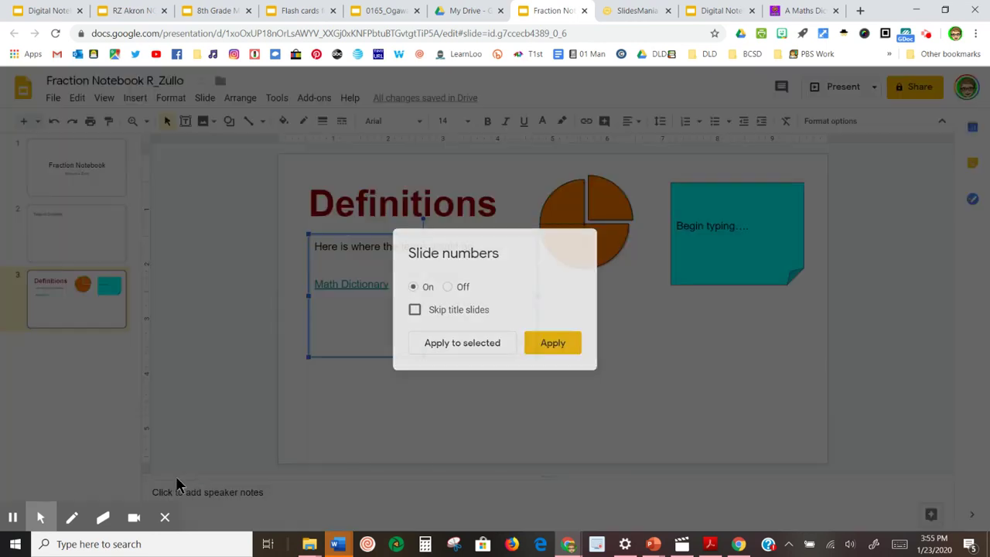
pyautogui.click(554, 346)
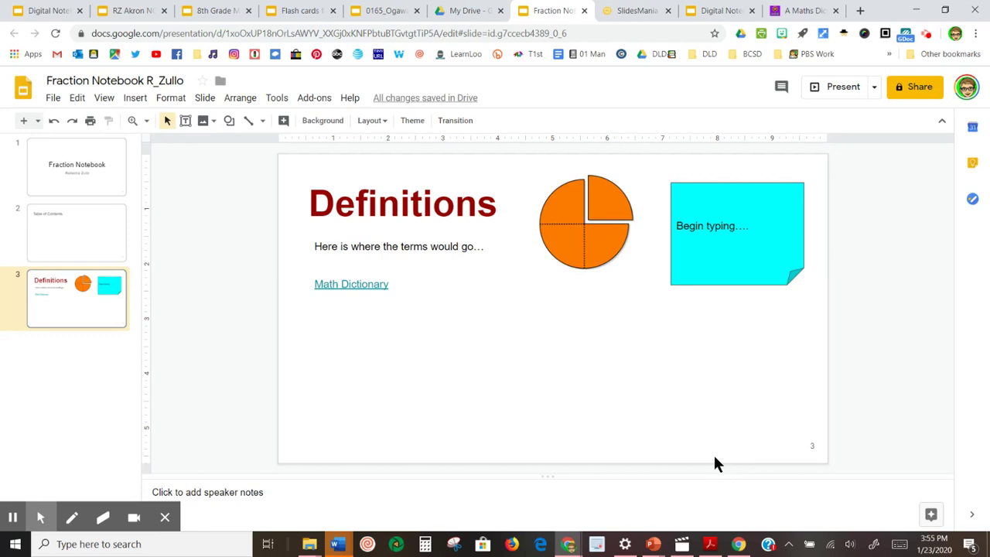
# Switch to the Digital Notebooks & Study Cards deck and show slide 9, 'Making Digital Notebooks in Slides'.
pyautogui.click(706, 20)
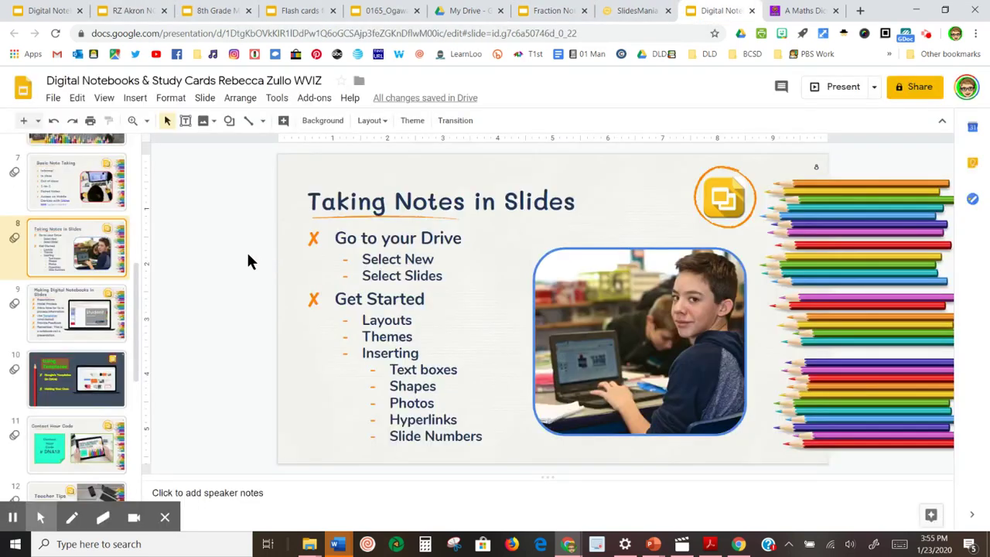
pyautogui.click(72, 325)
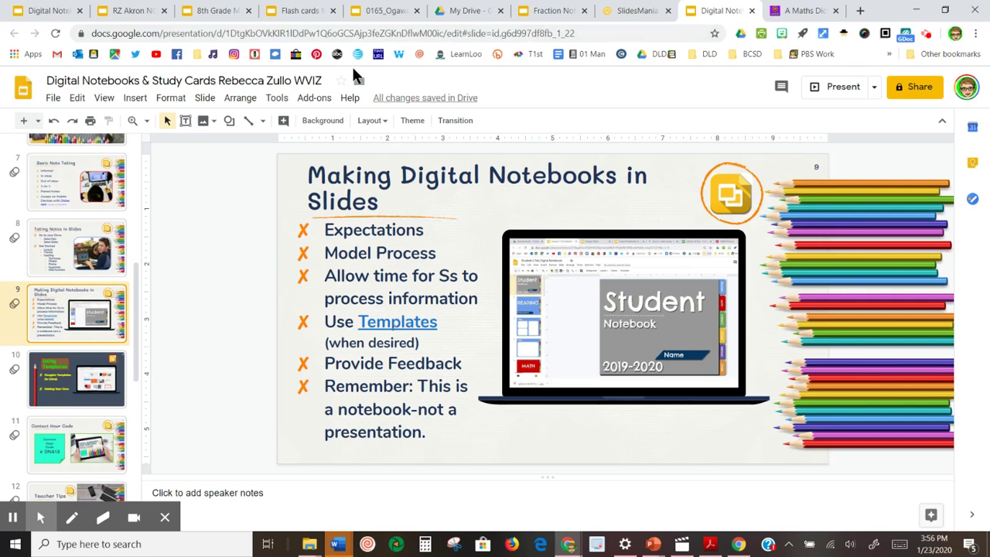
# Switch to the SlidesMania notebook template and step from its title slide through the next two slides.
pyautogui.click(387, 14)
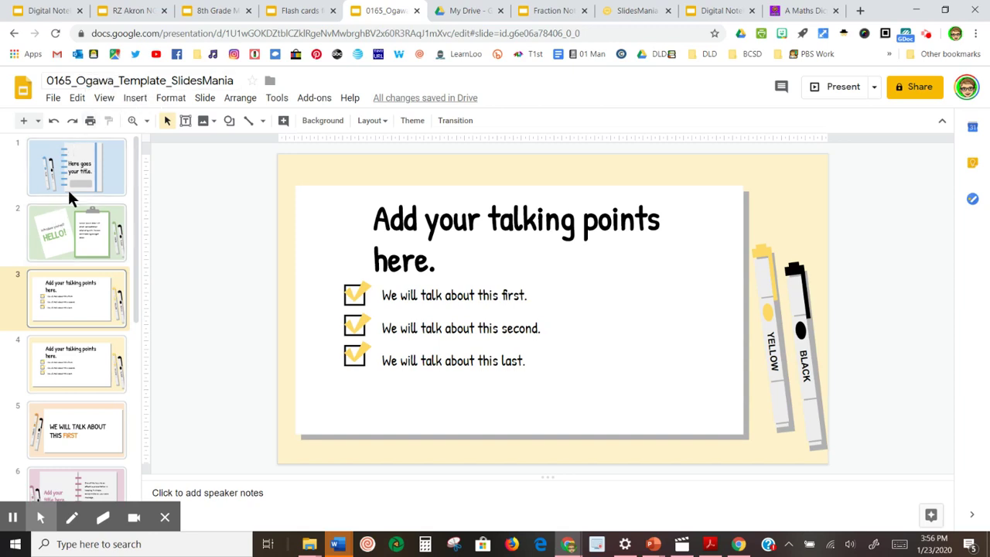
pyautogui.click(80, 167)
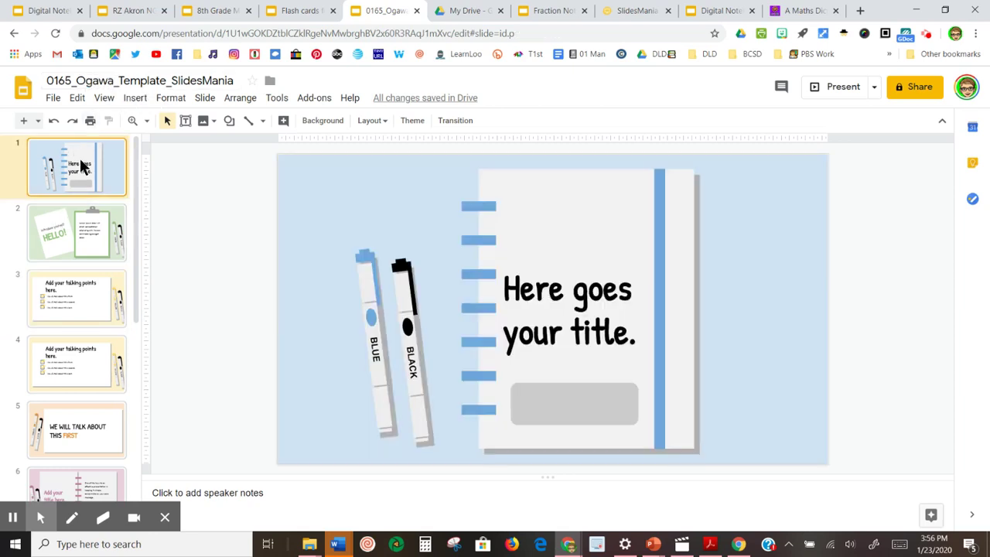
pyautogui.press('Down')
pyautogui.press('Down')
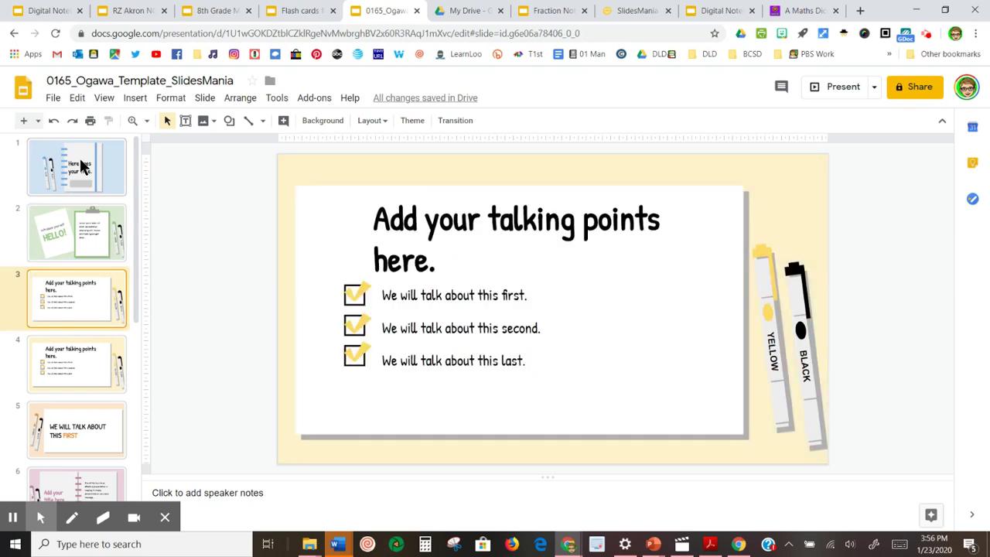
pyautogui.press('Down')
pyautogui.press('Down')
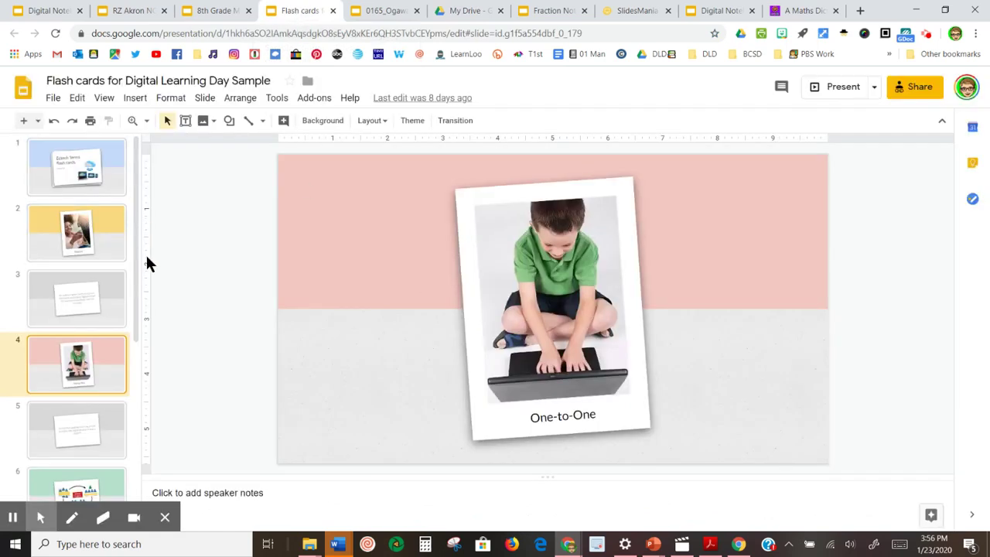
# View Edtech Terms flash cards 1–4, then return to the Digital Notebooks presentation.
pyautogui.click(107, 171)
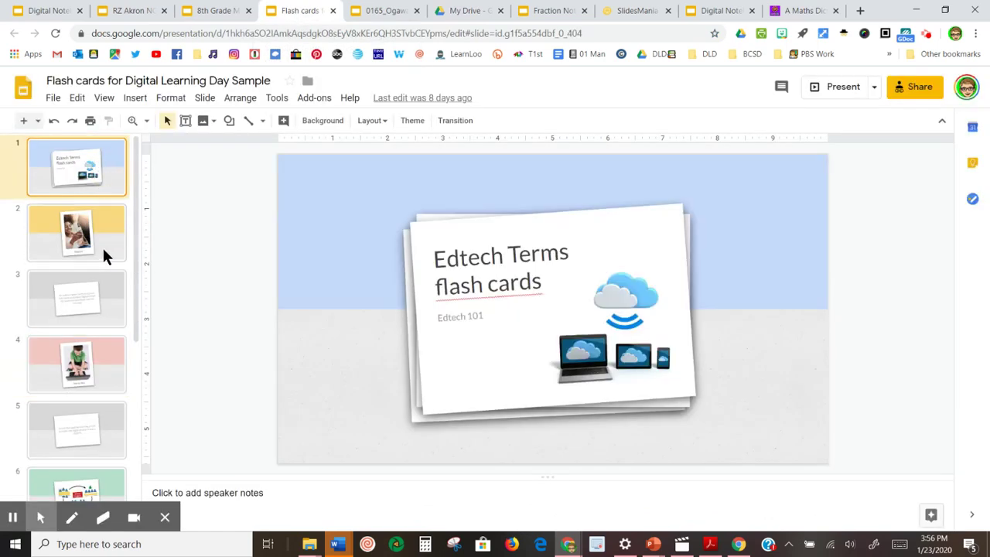
pyautogui.click(103, 244)
pyautogui.click(109, 297)
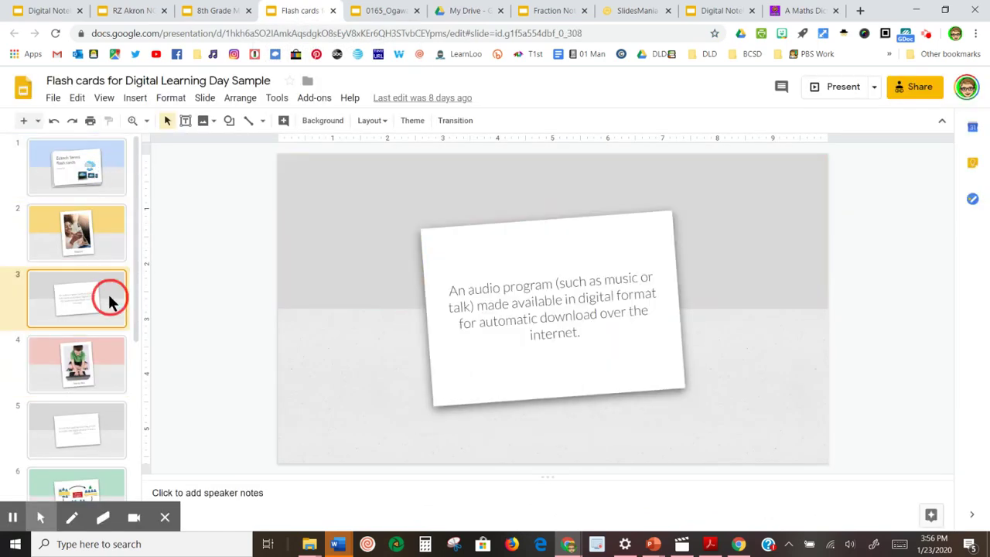
pyautogui.click(103, 377)
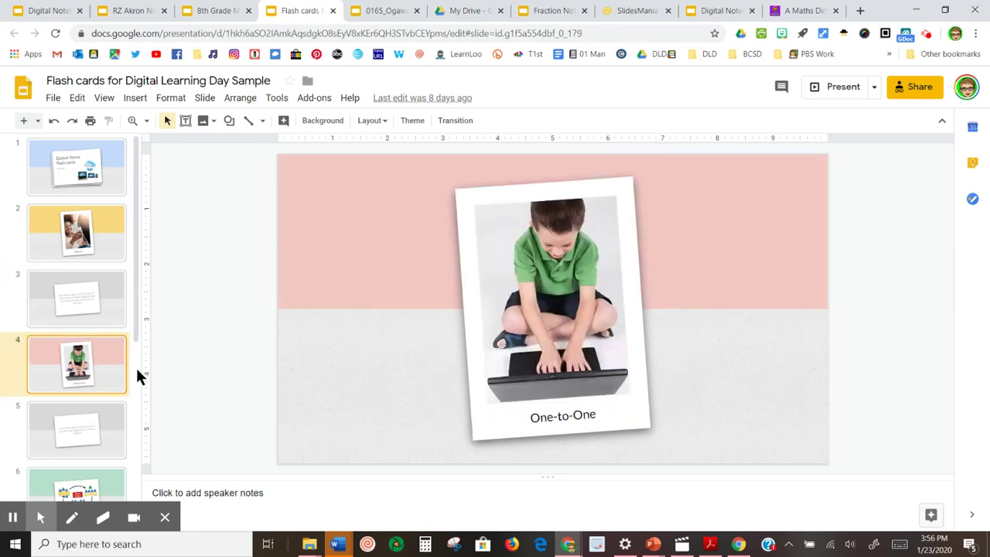
pyautogui.click(709, 11)
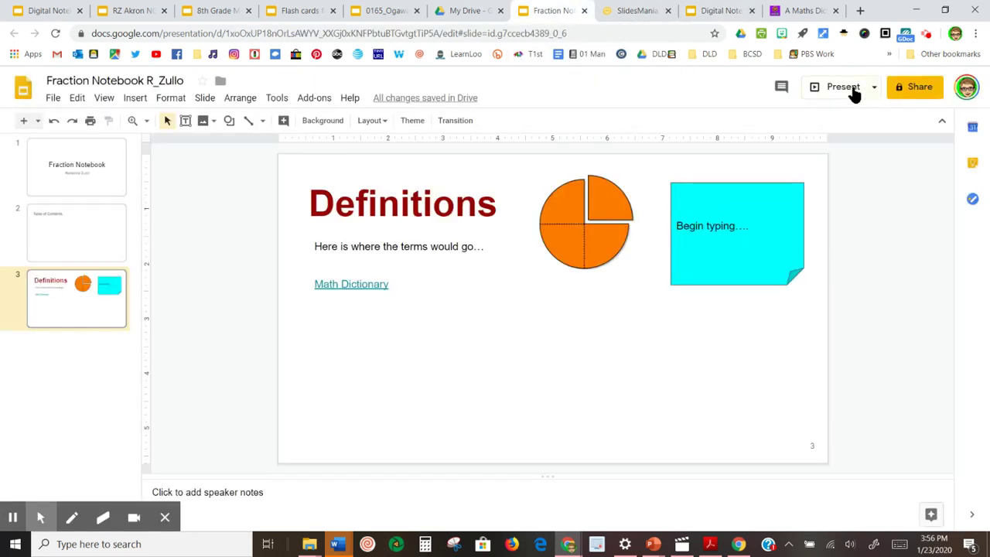
# Open the sharing settings for the Fraction Notebook R_Zullo deck.
pyautogui.click(919, 88)
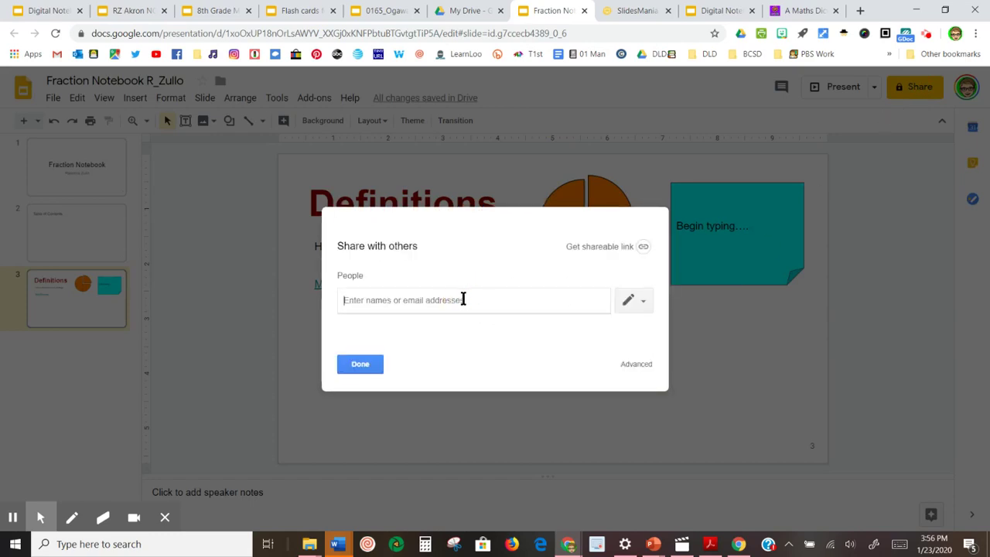
# Add the suggested contact with Can edit permission and send the sharing invitation.
pyautogui.write('rz')
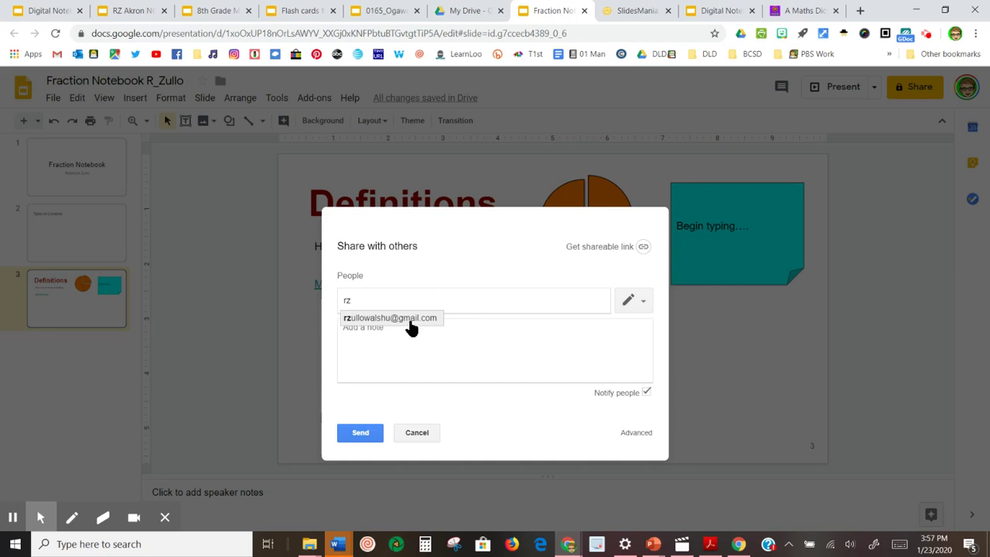
pyautogui.click(410, 319)
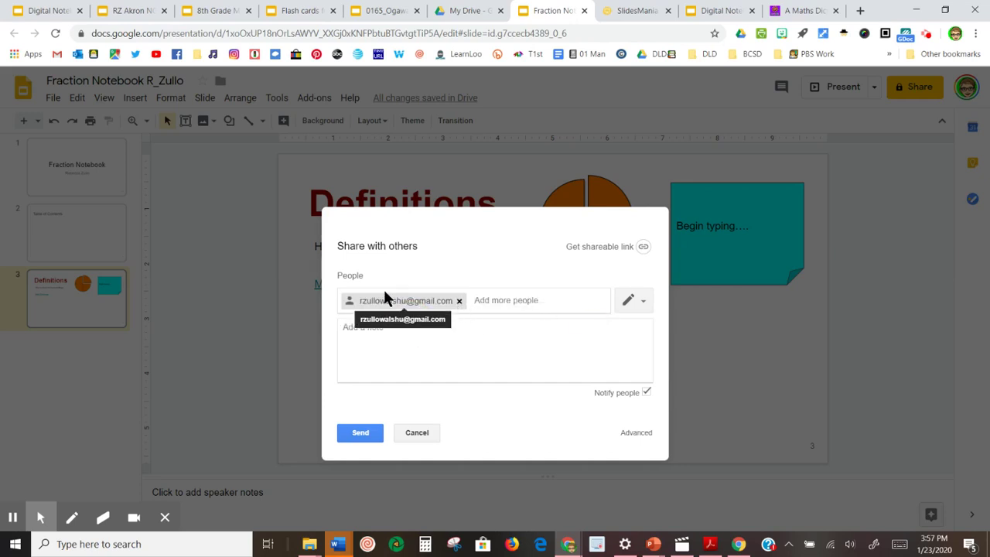
pyautogui.click(640, 301)
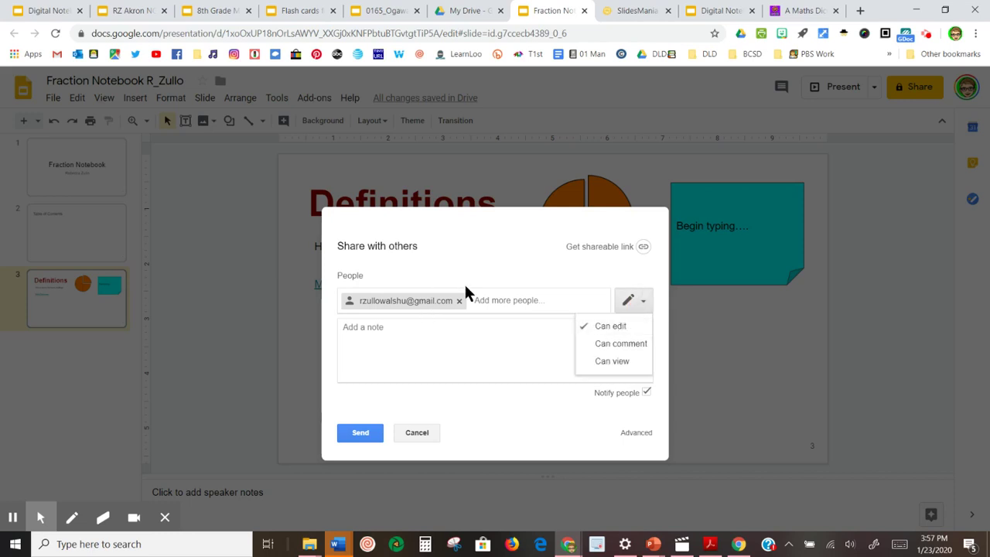
pyautogui.click(361, 434)
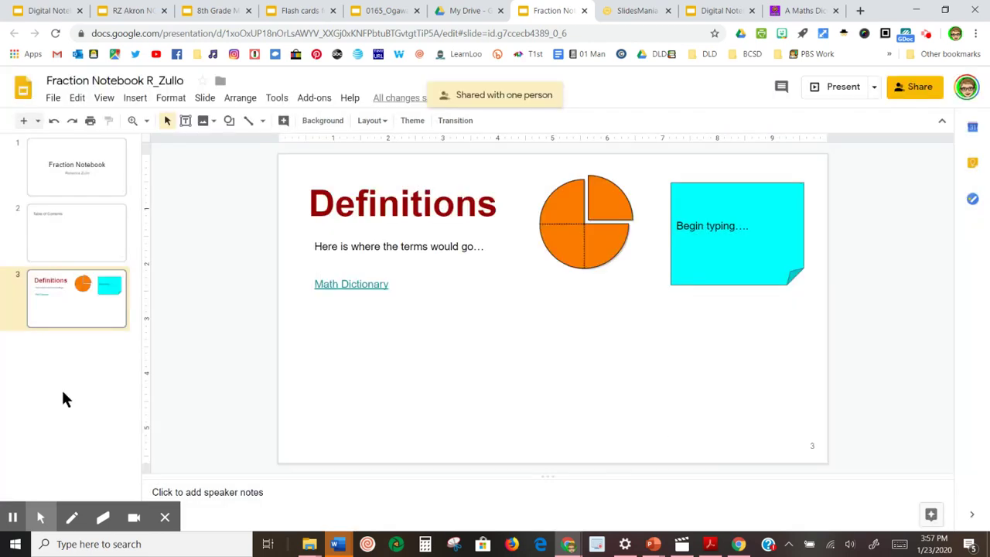
# Look over the Fraction Notebook title slide, then return to the Definitions slide.
pyautogui.click(95, 173)
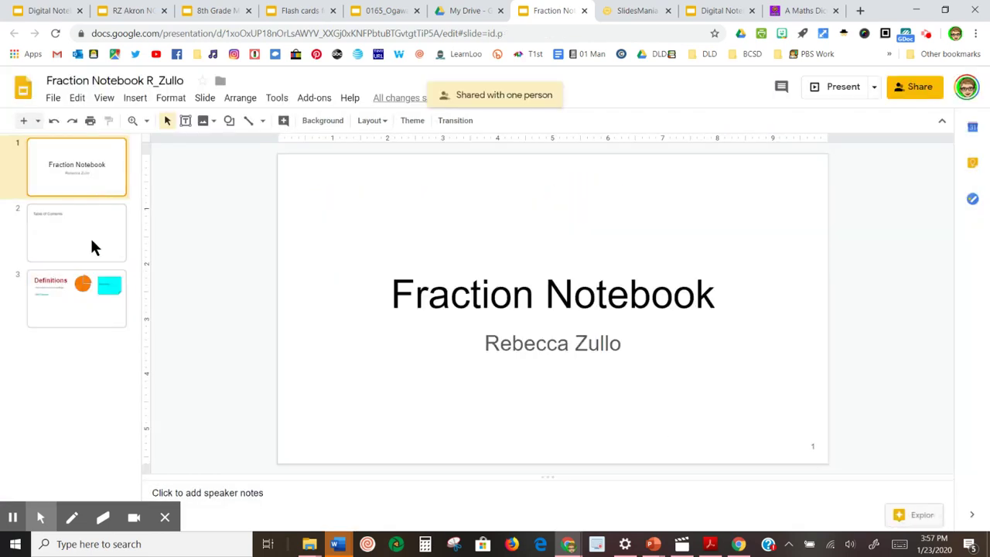
pyautogui.click(85, 199)
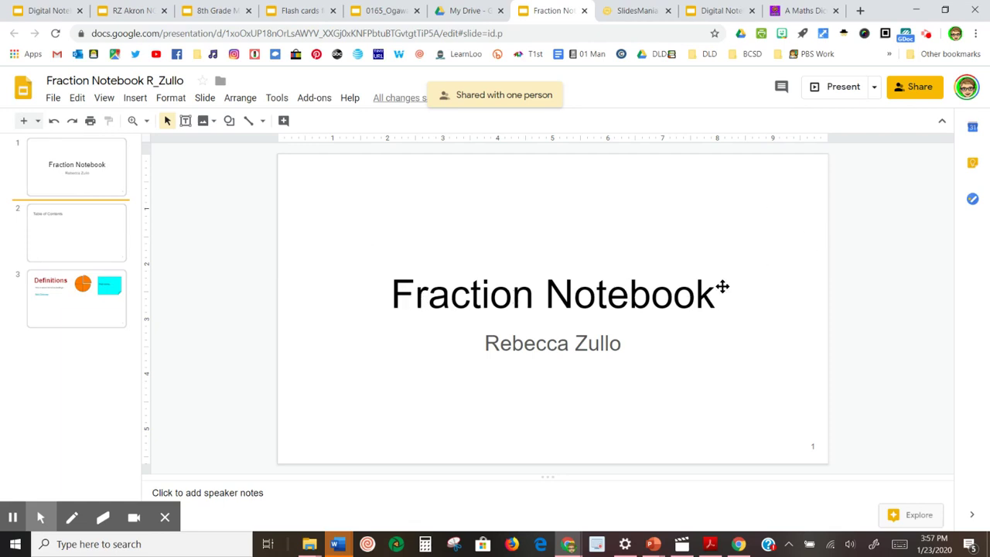
pyautogui.click(641, 316)
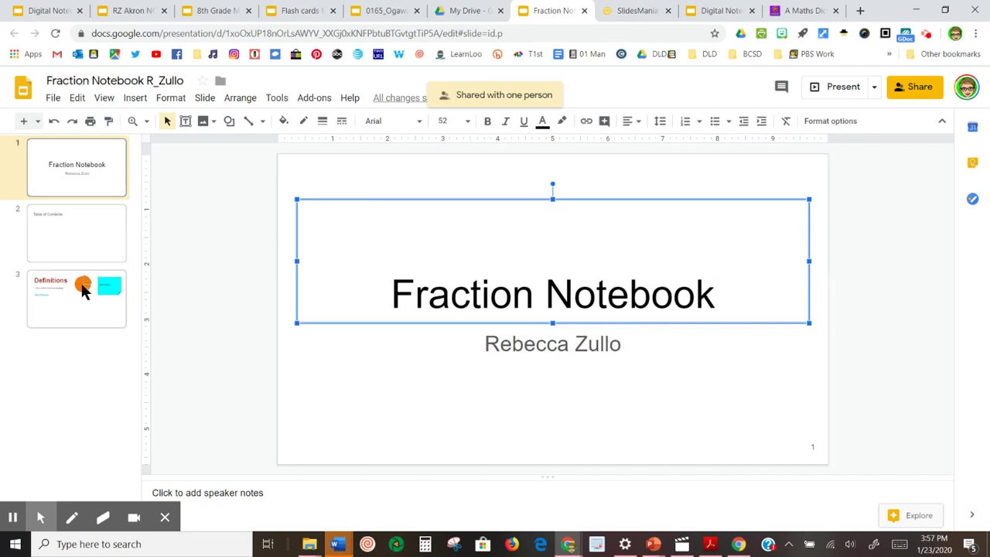
pyautogui.click(82, 287)
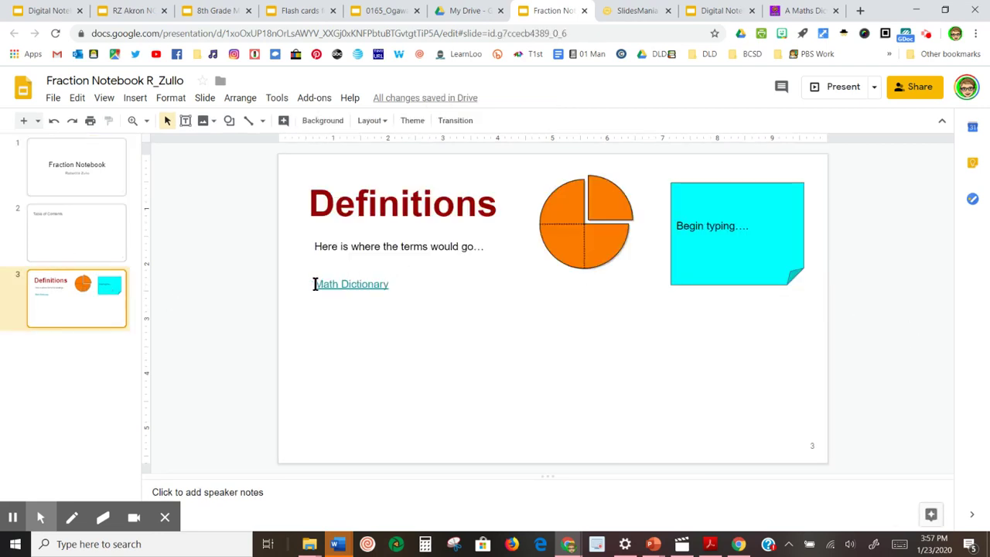
# Post the comment "Nice resource!" on the selected Math Dictionary link text.
pyautogui.tripleClick(395, 284)
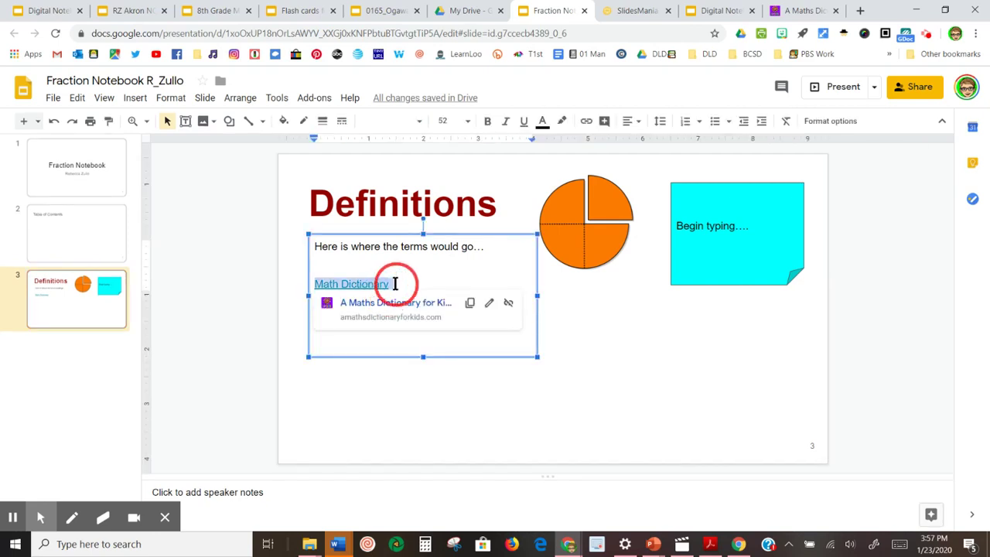
pyautogui.click(785, 90)
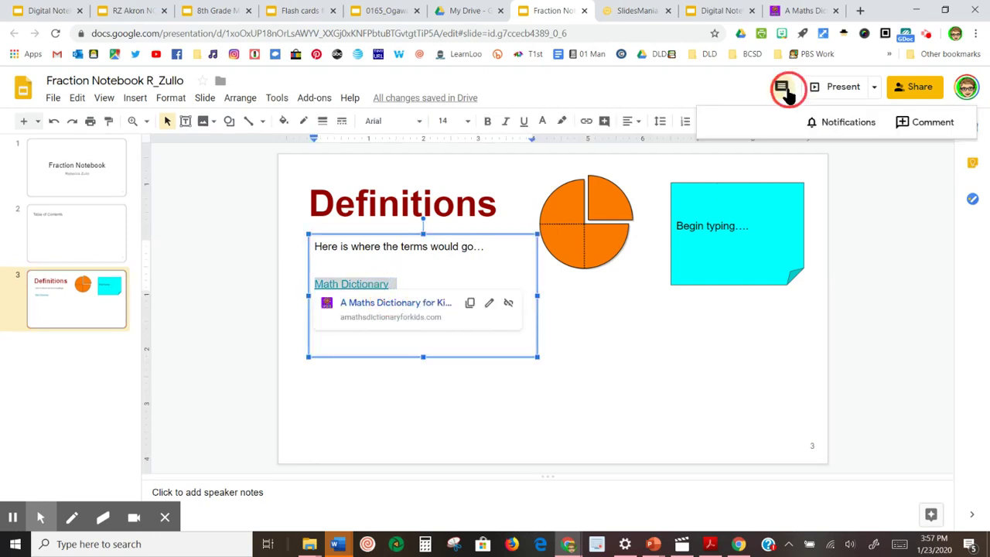
pyautogui.click(950, 123)
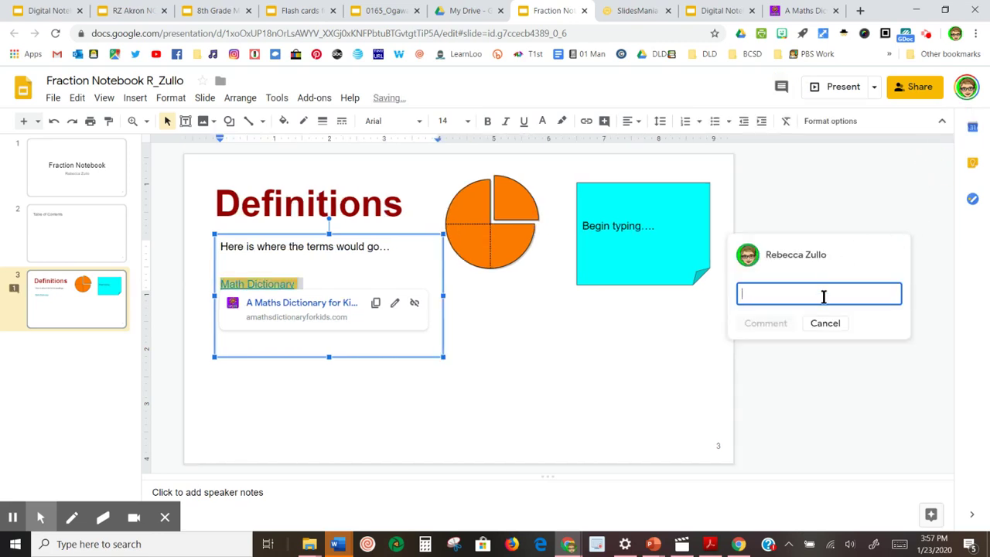
pyautogui.write('Nice re')
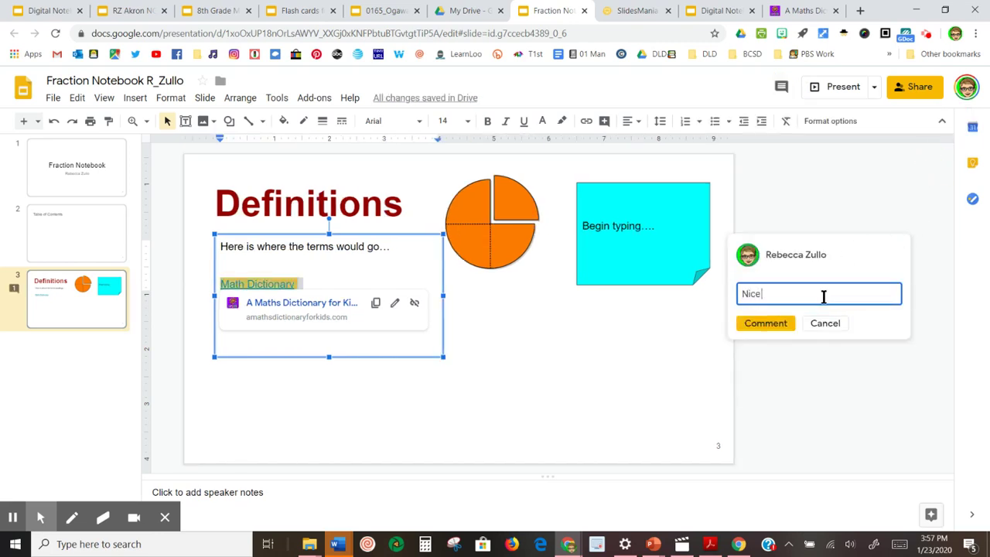
pyautogui.write('source')
pyautogui.click(767, 324)
pyautogui.click(795, 350)
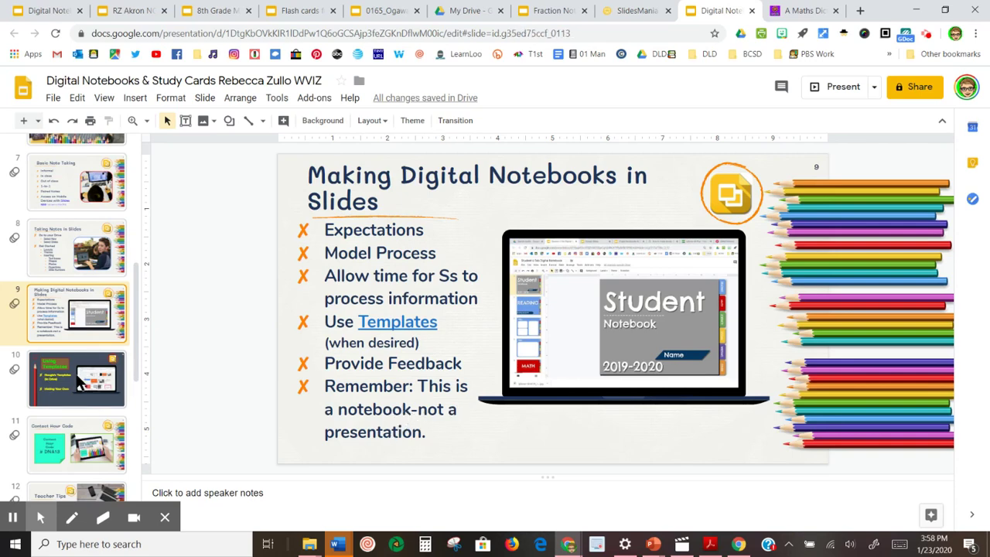
# Move past Using Templates (slide 10) and Contact Hour Code (slide 11) to slide 12, Teacher Tips.
pyautogui.click(79, 383)
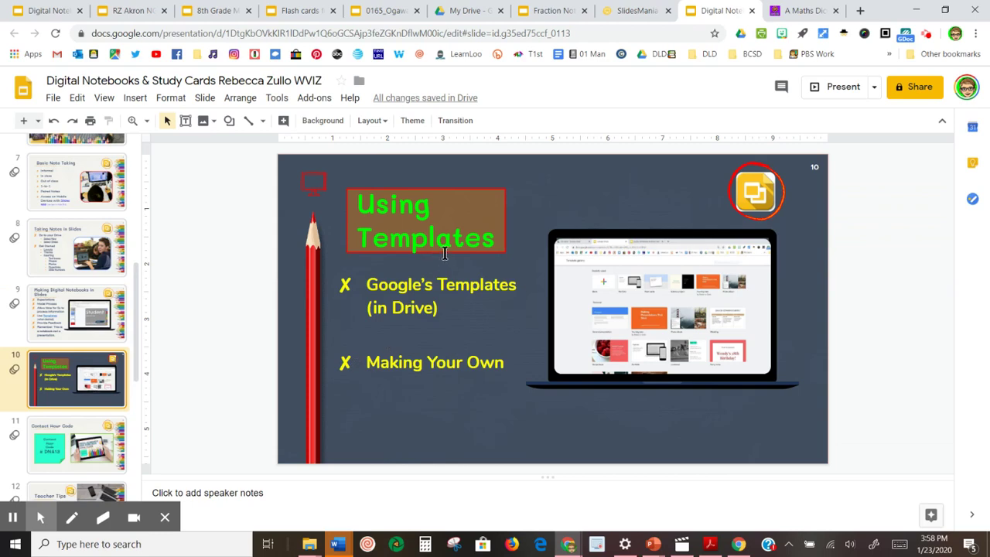
pyautogui.click(99, 446)
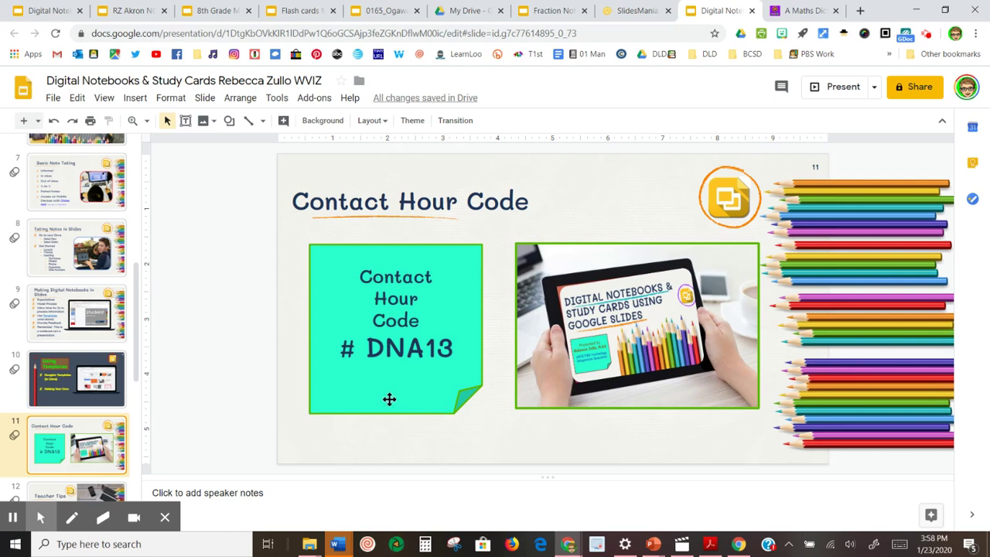
pyautogui.scroll(-1, 80, 418)
pyautogui.scroll(-1, 81, 415)
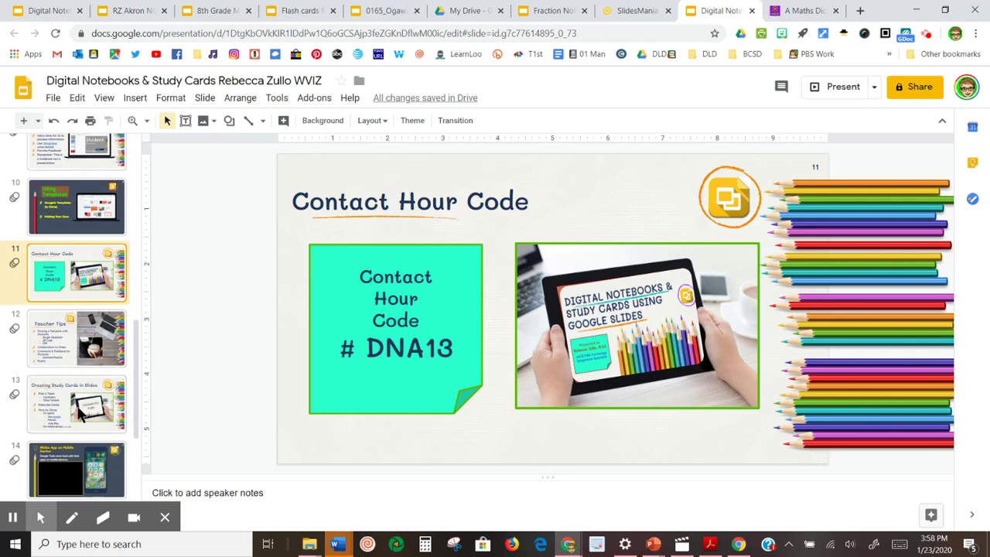
pyautogui.click(54, 354)
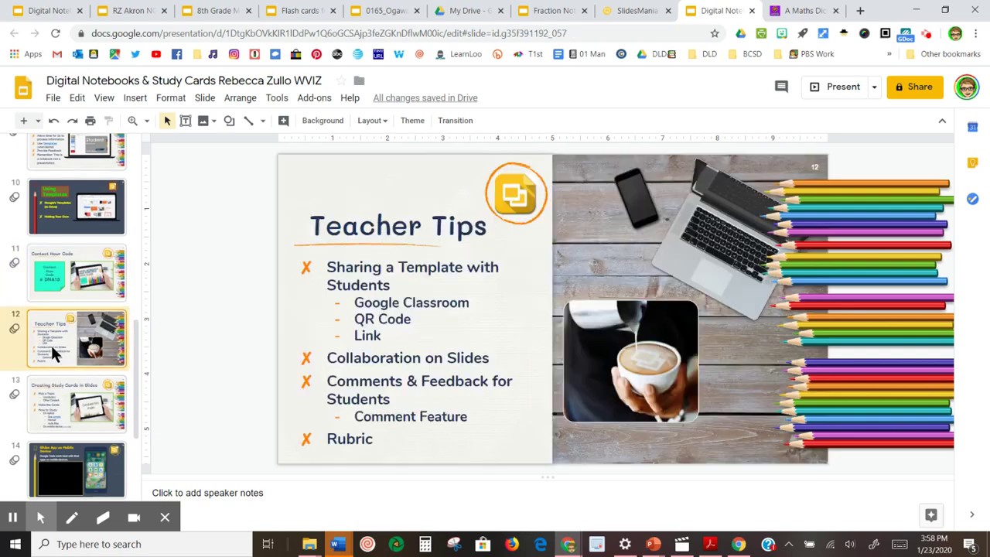
# Present the Digital Notebooks & Study Cards deck full screen.
pyautogui.click(837, 86)
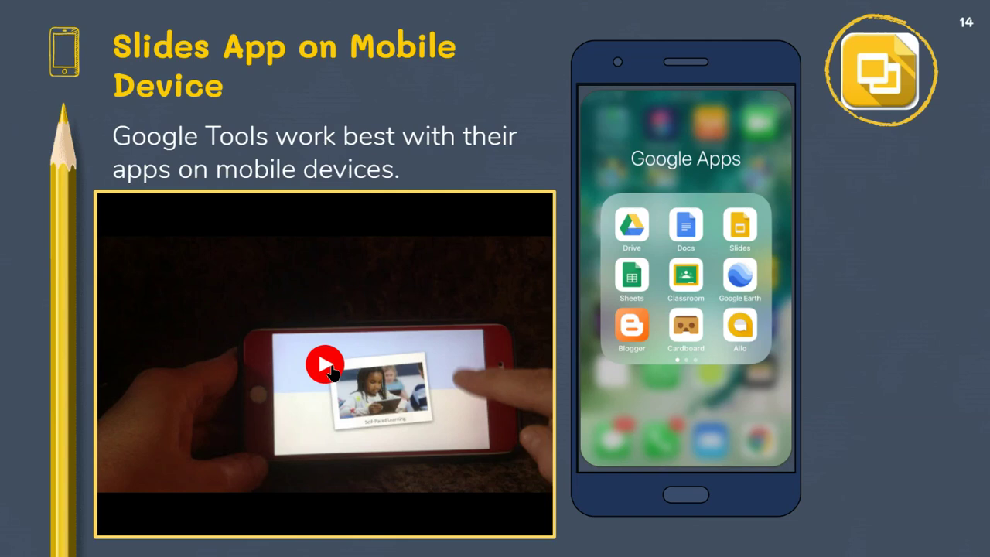
# Play slide 14's embedded phone demo video in full screen.
pyautogui.click(327, 364)
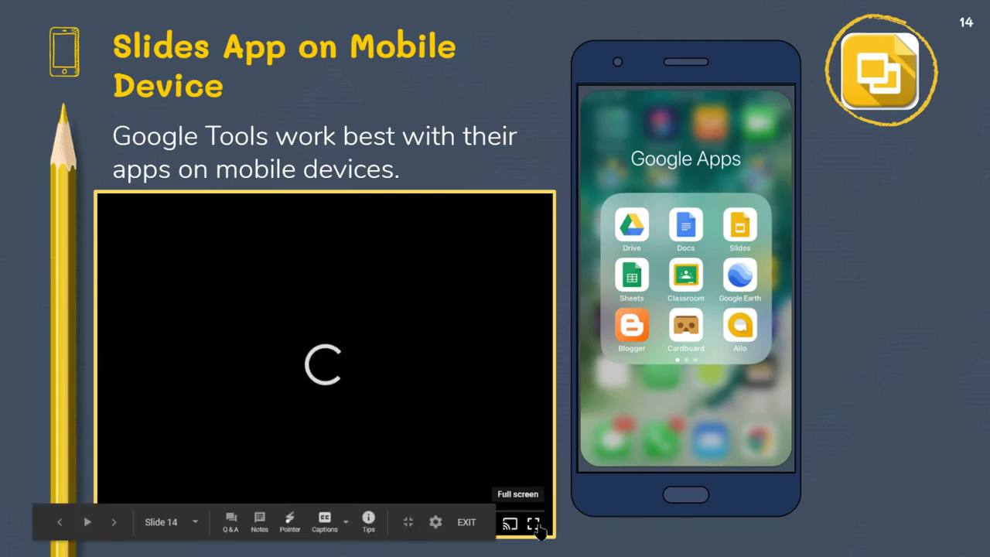
pyautogui.click(537, 527)
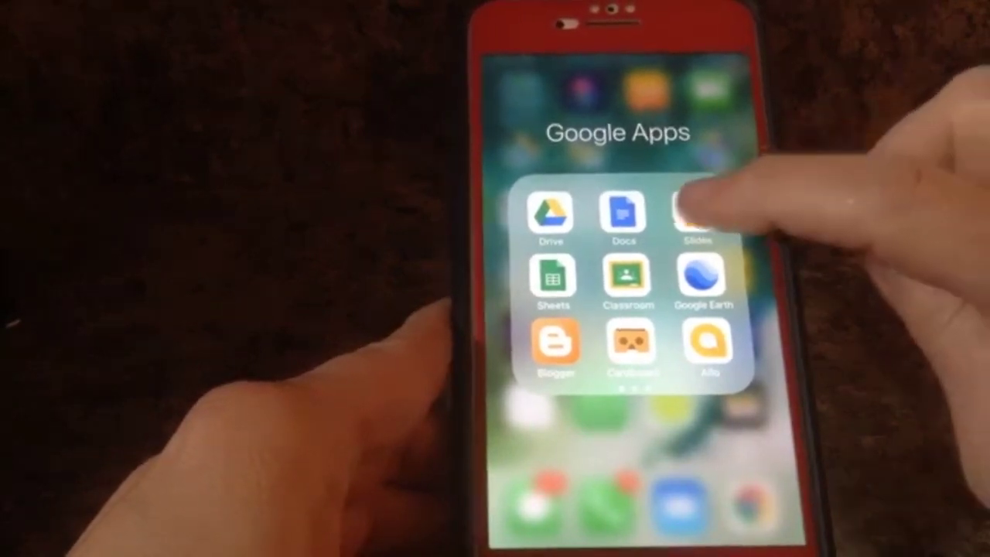
# In the phone demo, open Slides, refresh the list, and present the Edtech Terms flash cards on the device.
pyautogui.click(694, 213)
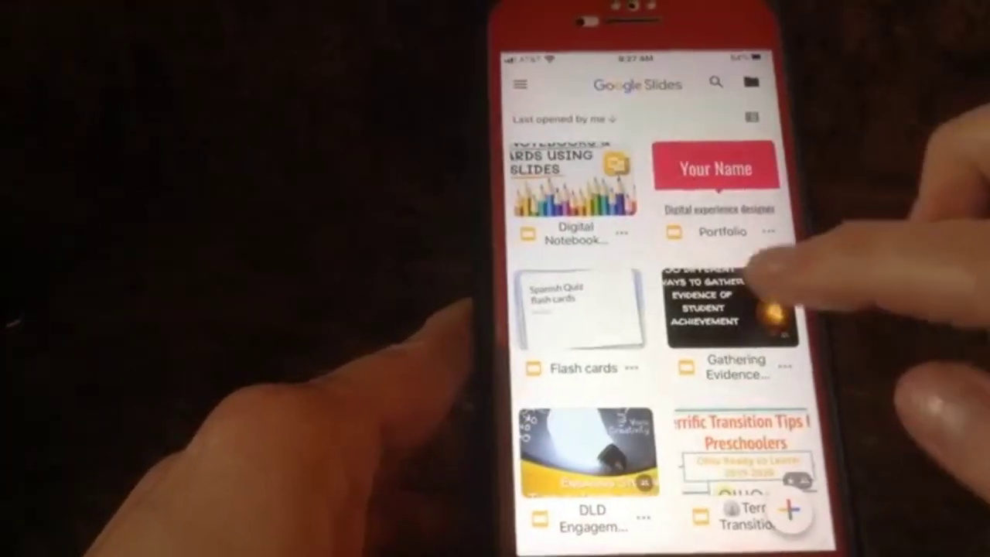
pyautogui.moveTo(751, 209); pyautogui.dragTo(752, 263)
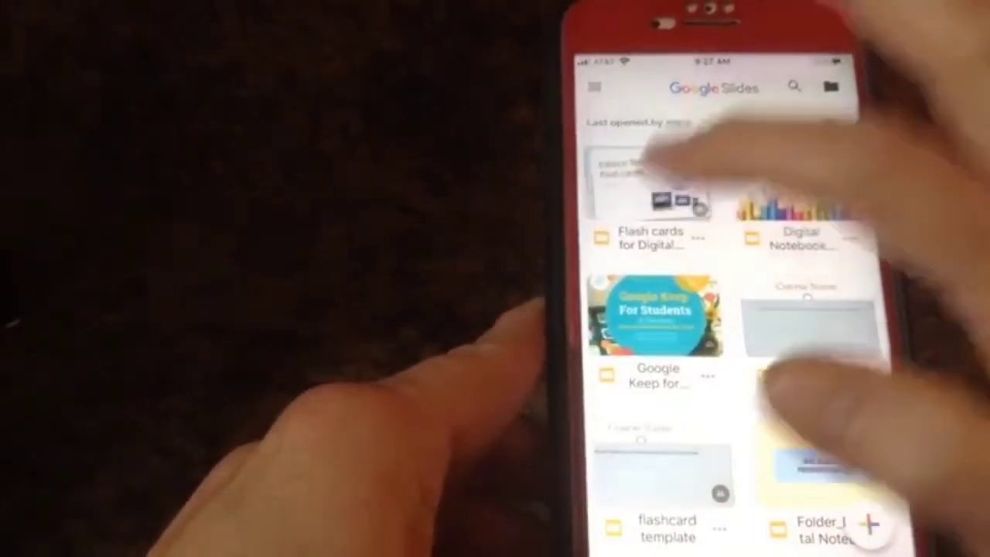
pyautogui.click(650, 178)
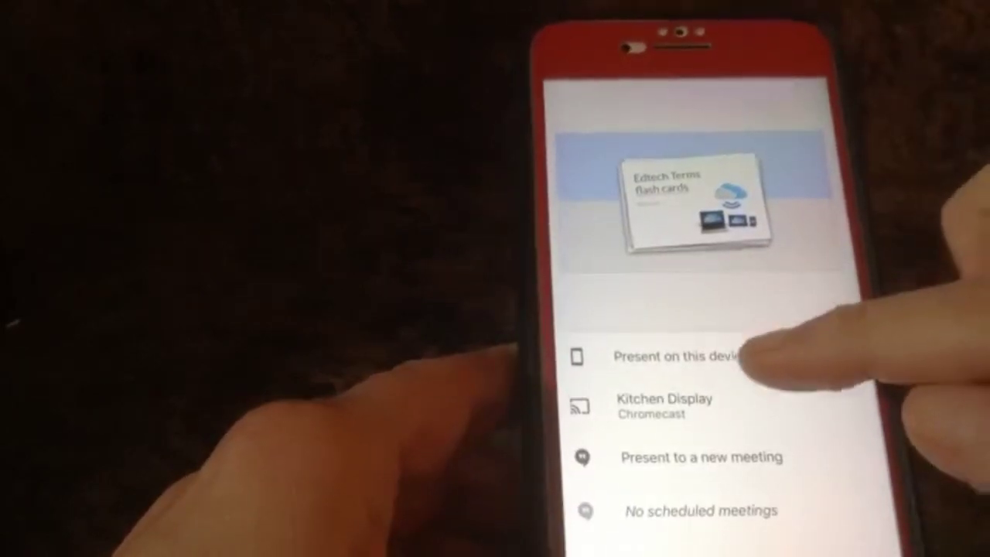
pyautogui.click(680, 356)
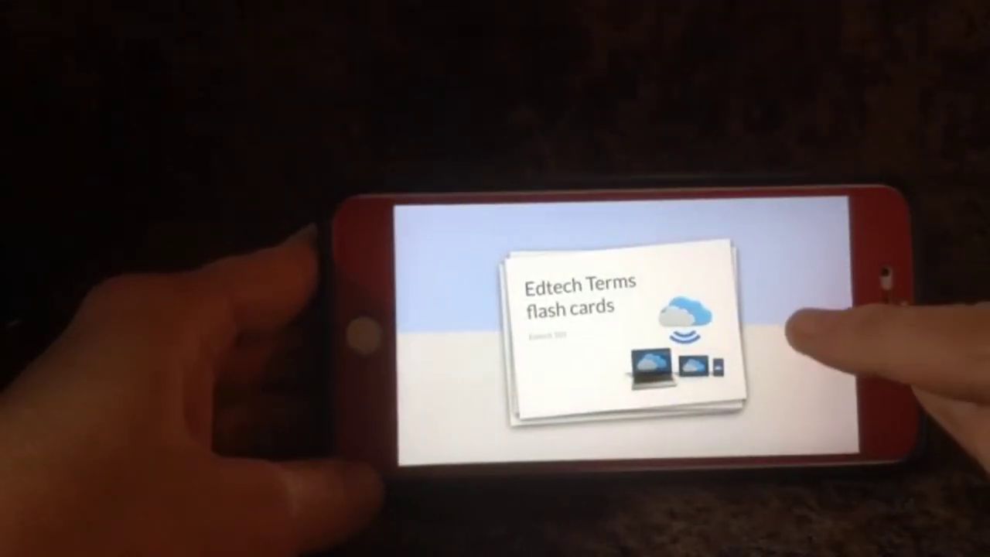
# Flip through the Podcast, One-to-One, Station Rotation and Self-Paced Learning cards to The End.
pyautogui.click(797, 331)
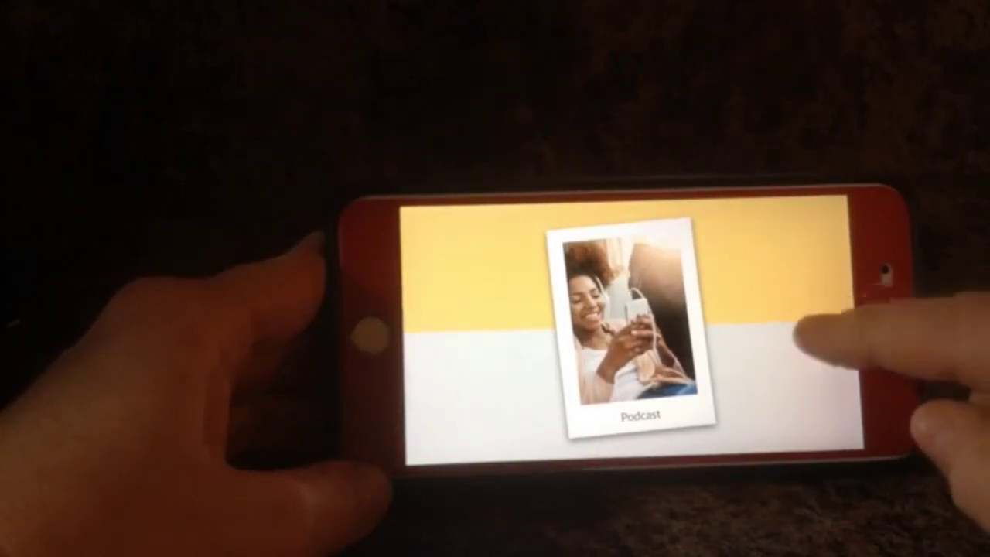
pyautogui.click(803, 340)
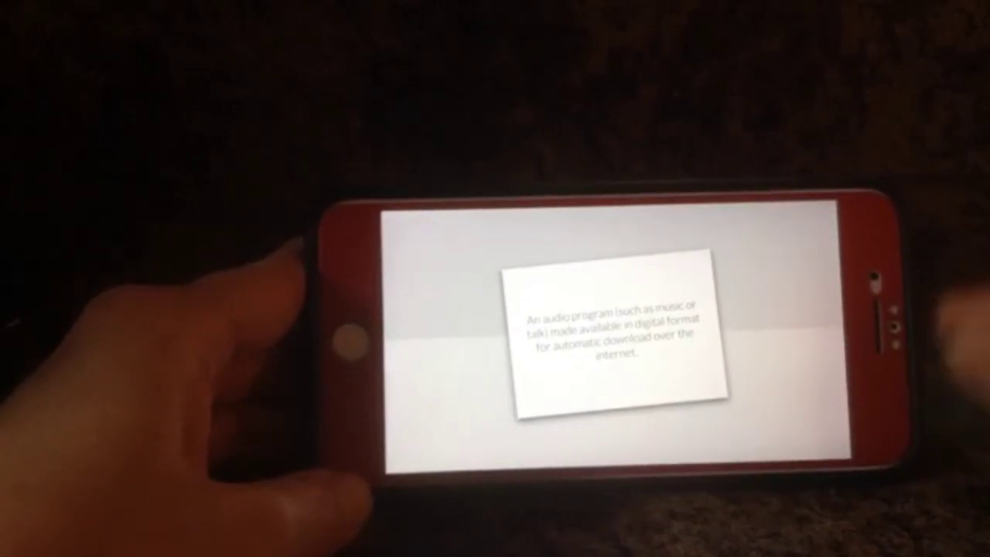
pyautogui.click(773, 363)
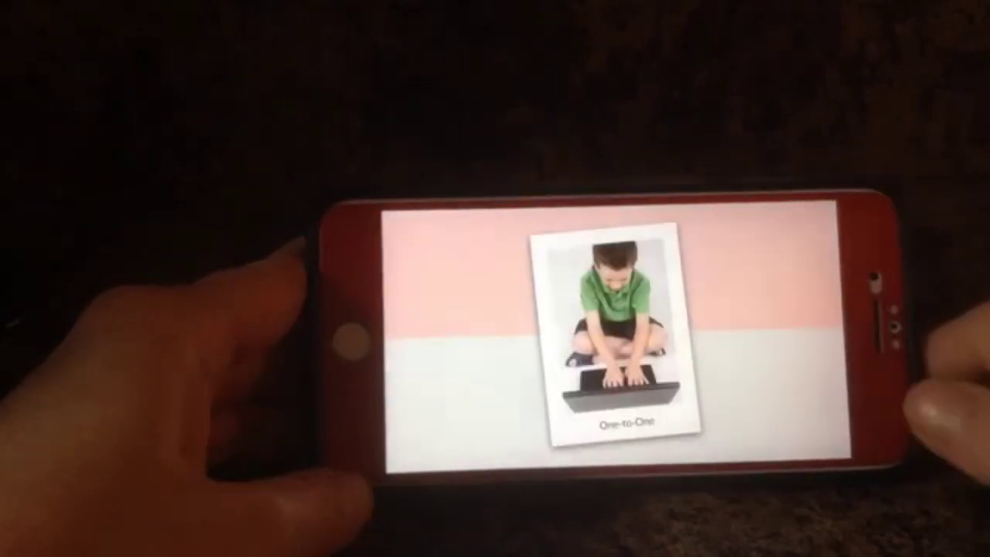
pyautogui.click(785, 329)
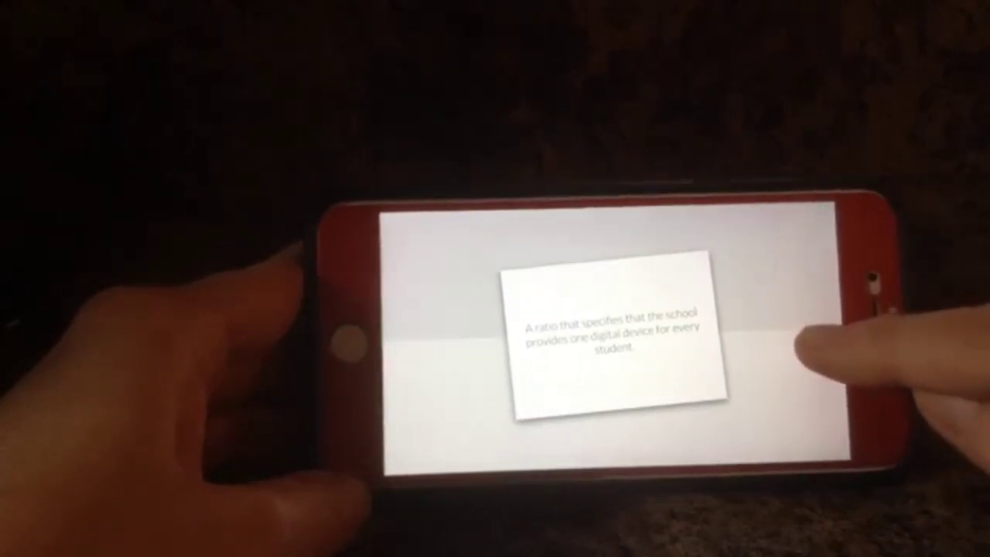
pyautogui.click(784, 329)
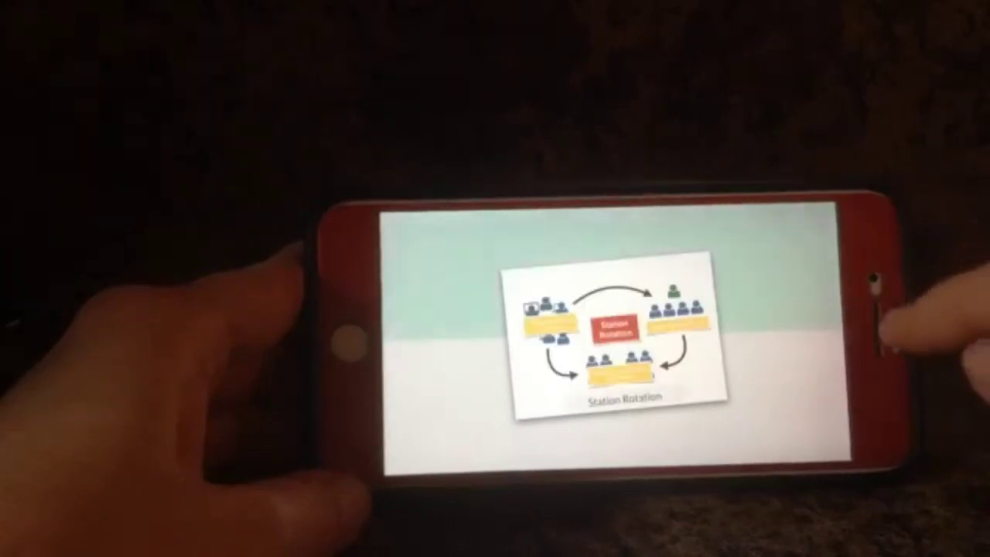
pyautogui.click(777, 329)
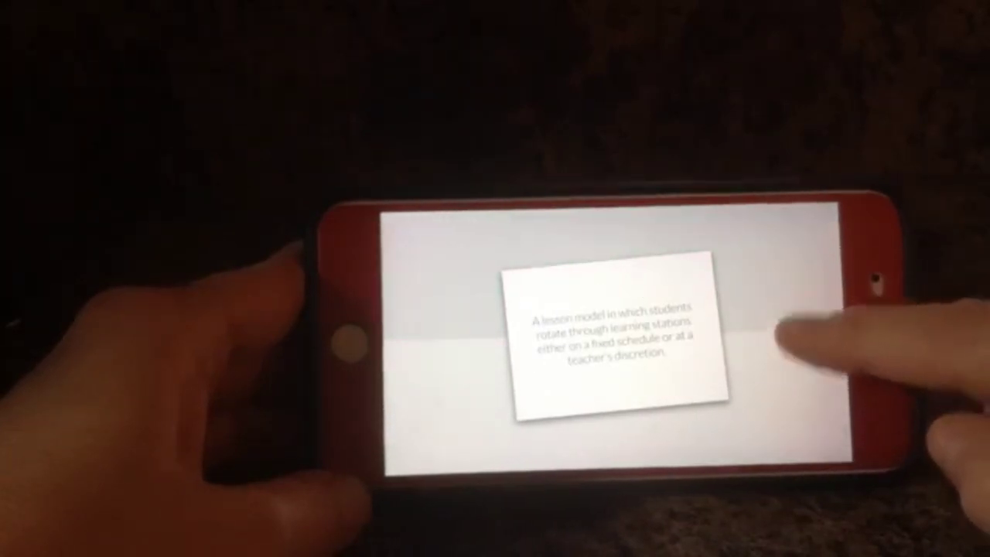
pyautogui.click(781, 325)
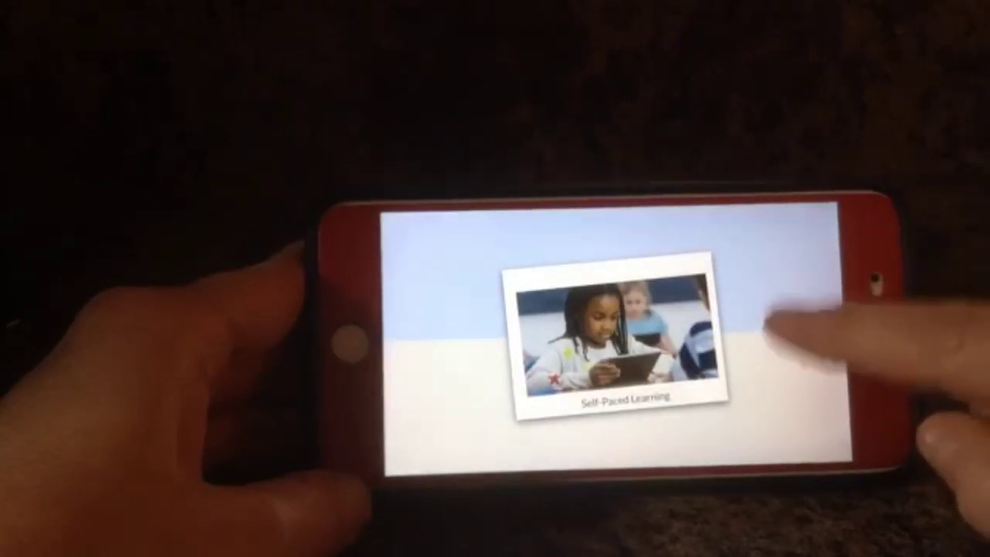
pyautogui.click(774, 321)
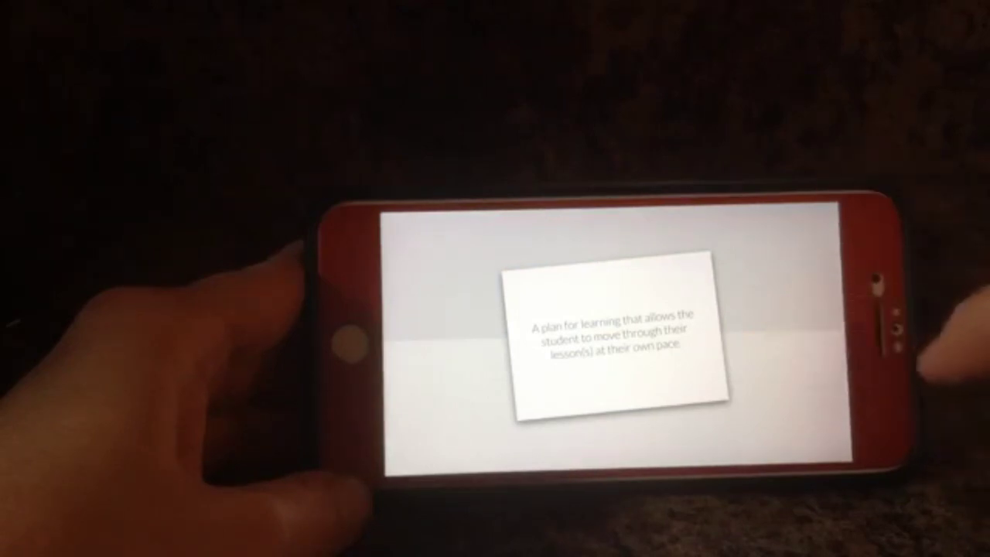
pyautogui.click(790, 339)
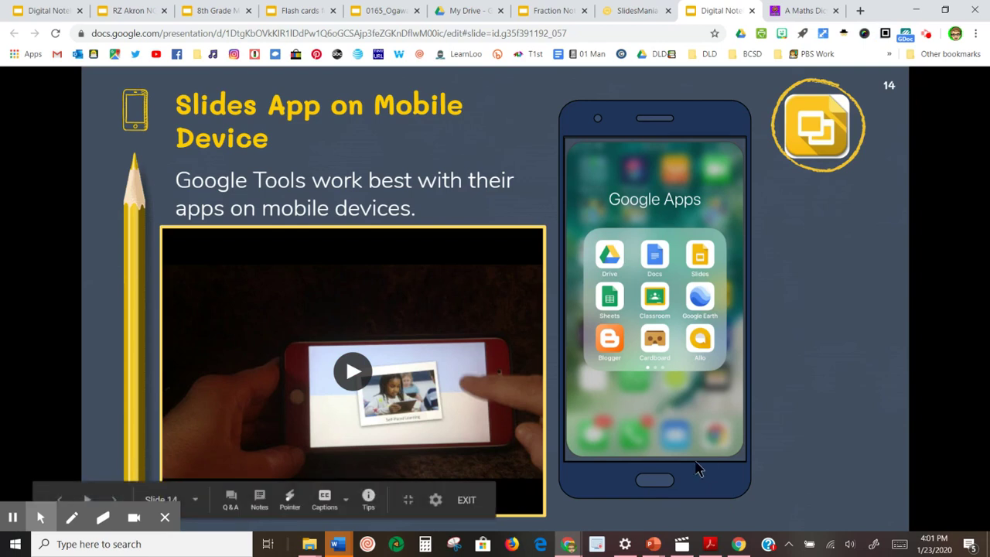
# Advance the slideshow through the quote slide to slide 16, the closing Thanks! slide.
pyautogui.click(114, 500)
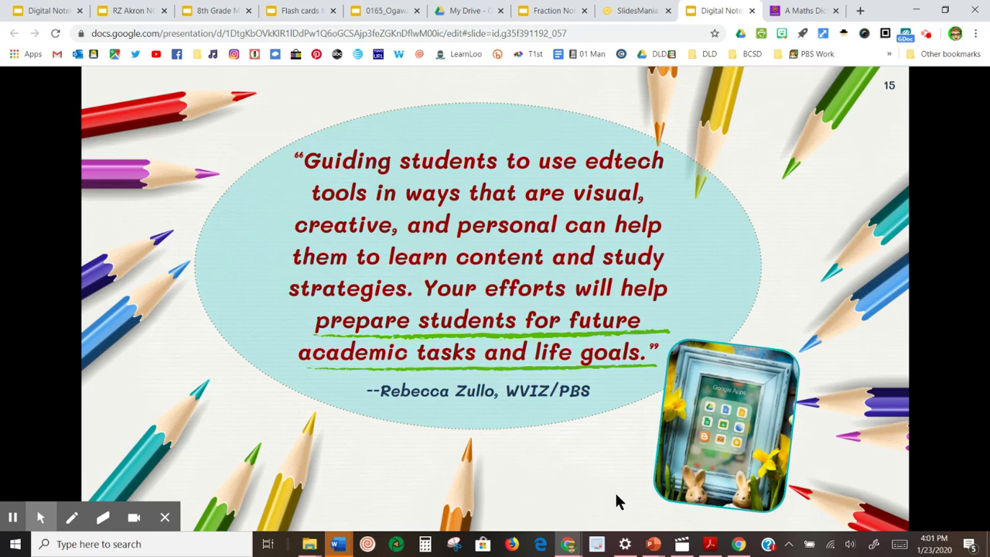
pyautogui.press('Right')
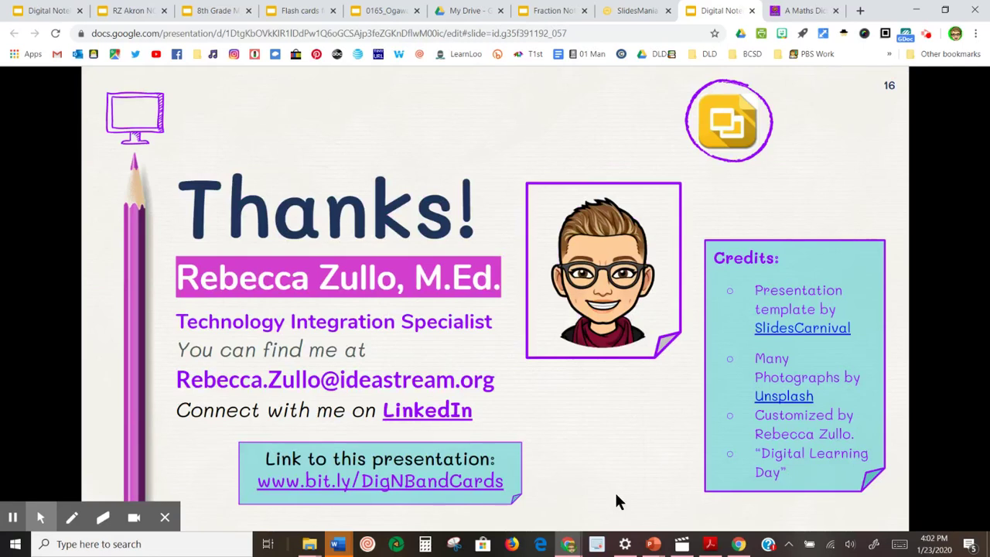